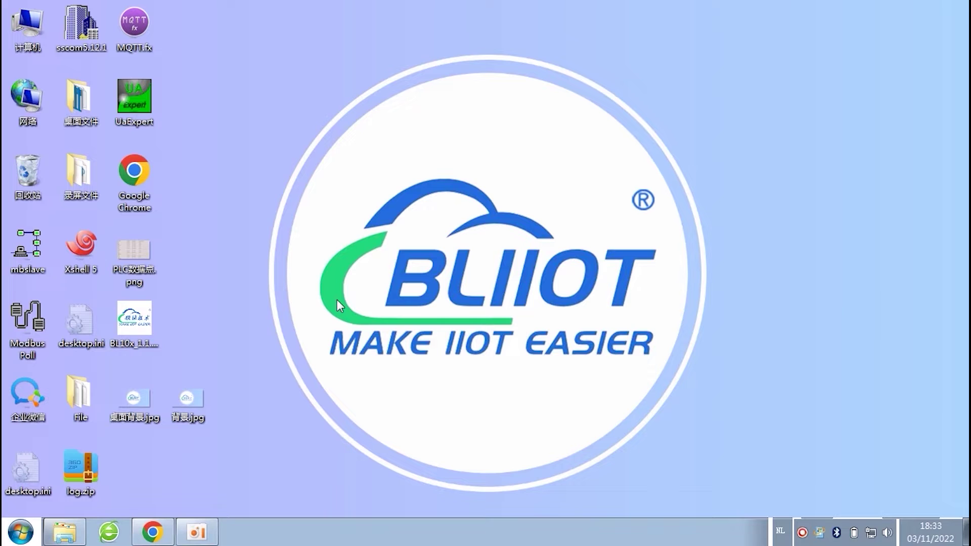
Step: Launch the gateway tool and log in to the BL110Pro gateway at 192.168.1.183 with its password
click(148, 325)
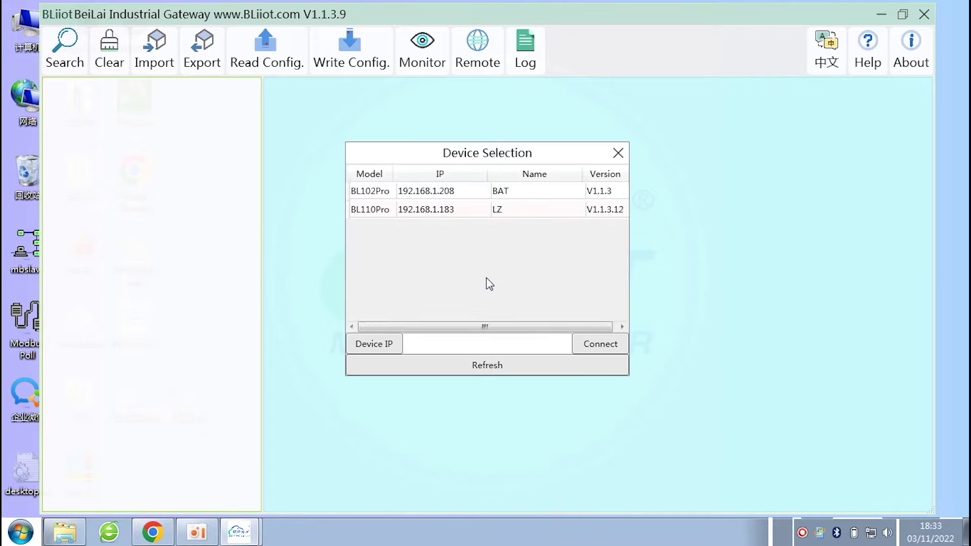
double_click(428, 210)
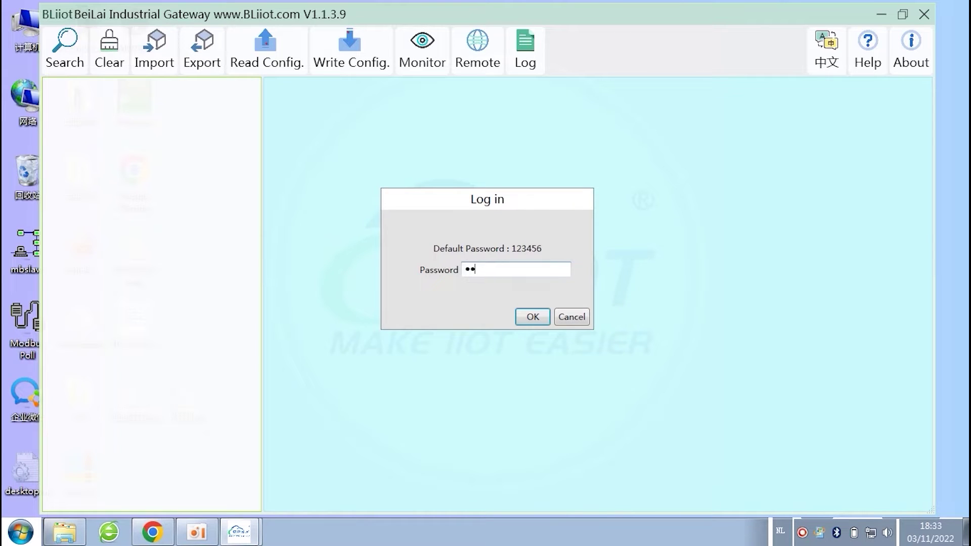
click(532, 317)
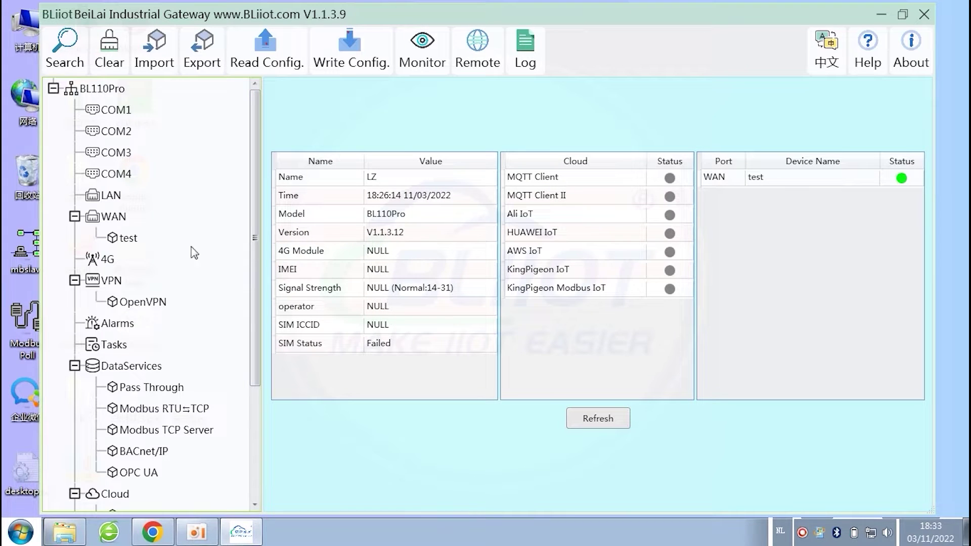
Step: Start live monitoring of WAN device test so TAG001-1 to TAG001-10 show values like 123, 11, 44
click(128, 239)
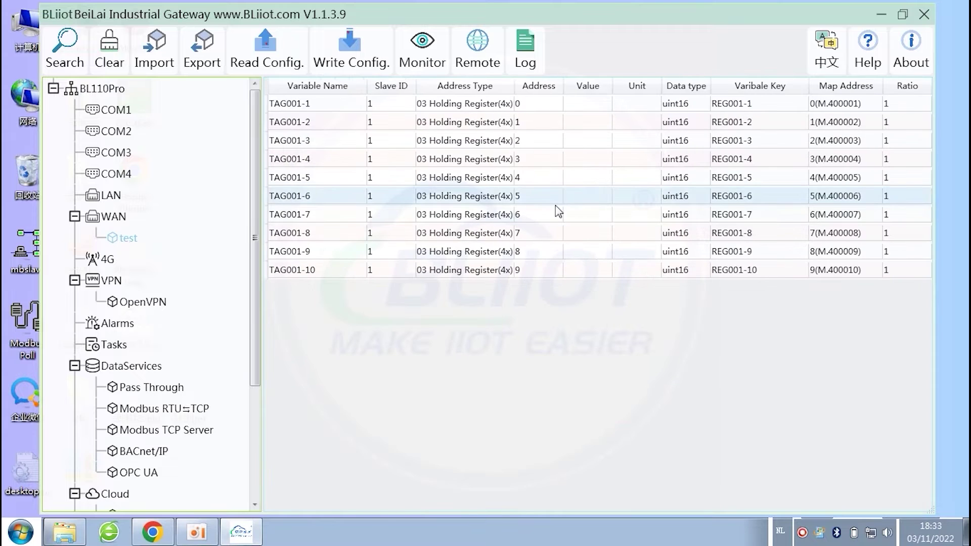
click(114, 92)
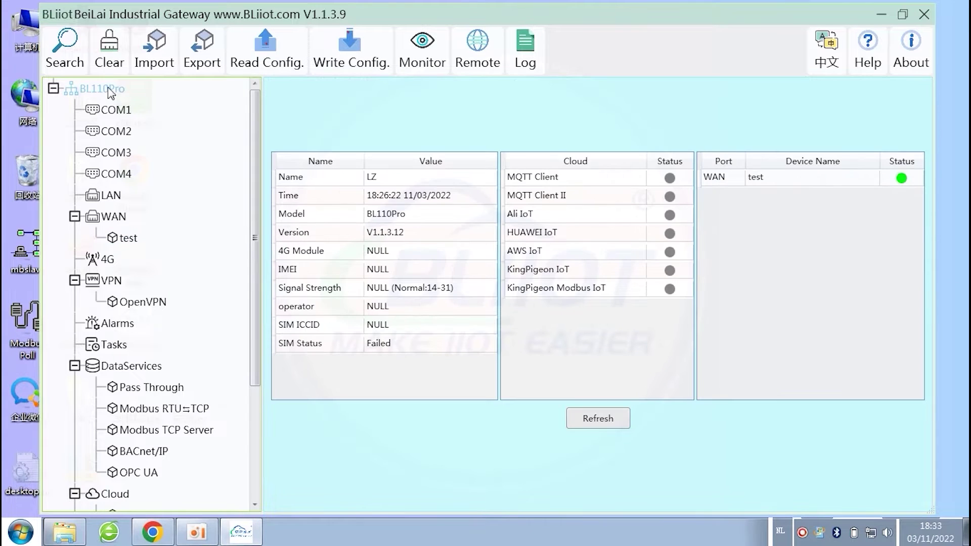
click(824, 176)
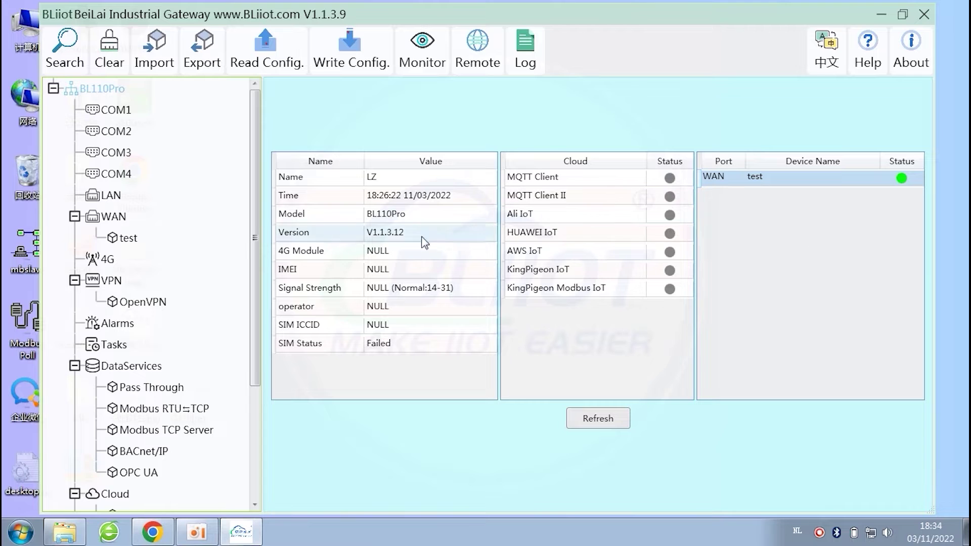
click(125, 240)
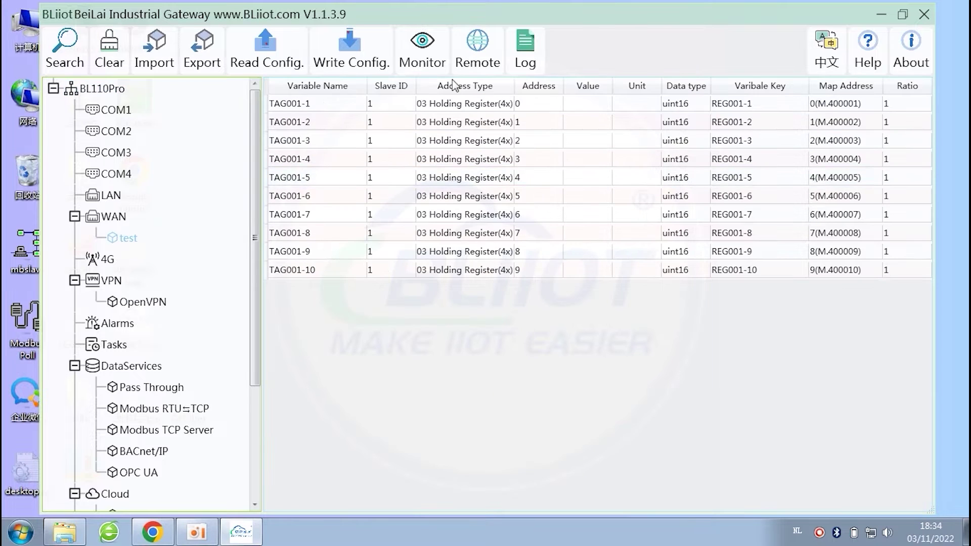
click(426, 48)
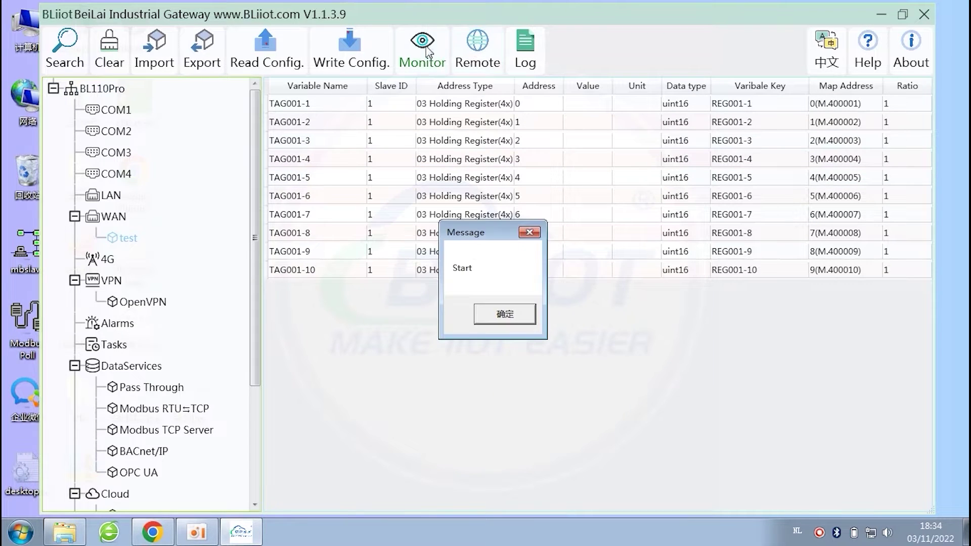
click(505, 318)
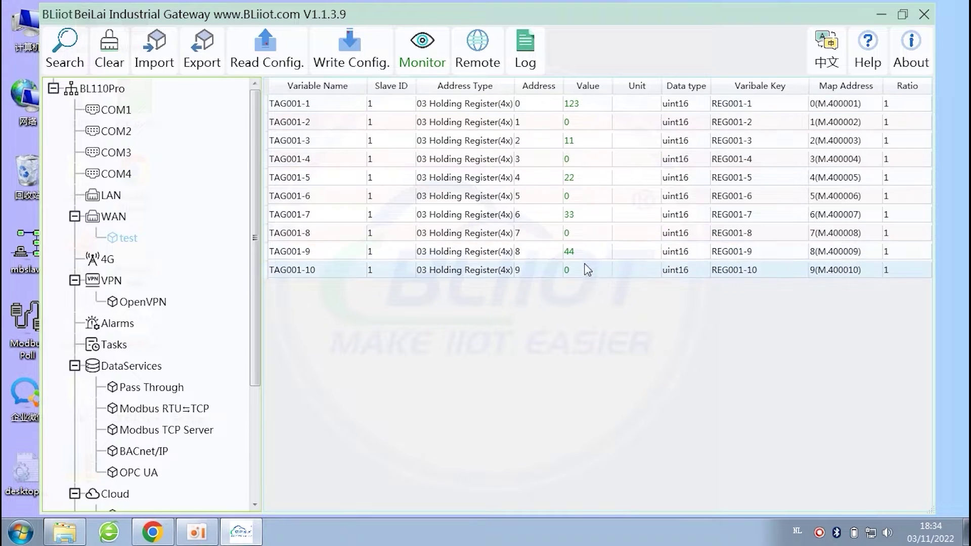
mouse_move(587, 268)
mouse_down()
mouse_move(596, 115)
mouse_move(590, 262)
mouse_up()
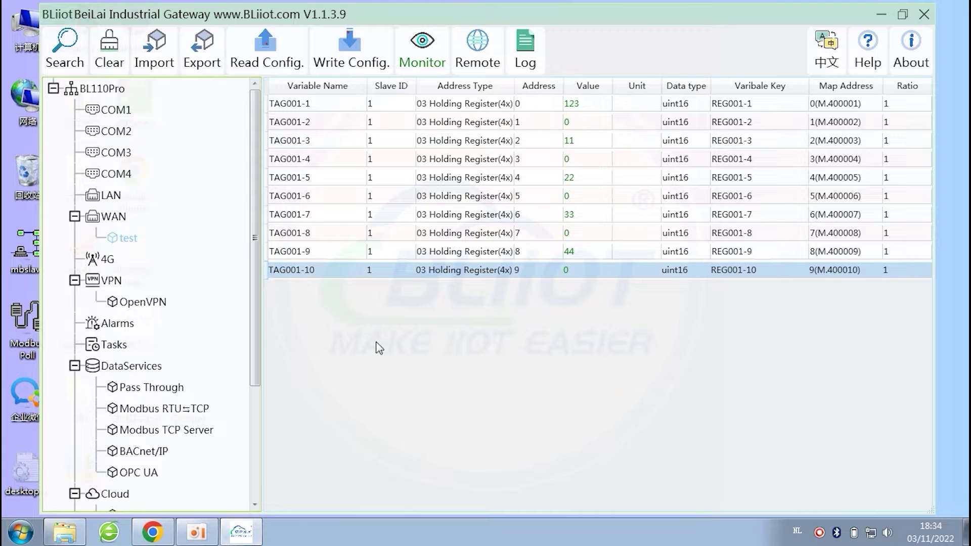
Step: Open the KingPigeon IoT cloud settings (1883.dtuip.com, port 1883) from the Cloud section of the tree
scroll(255, 363, down, 2)
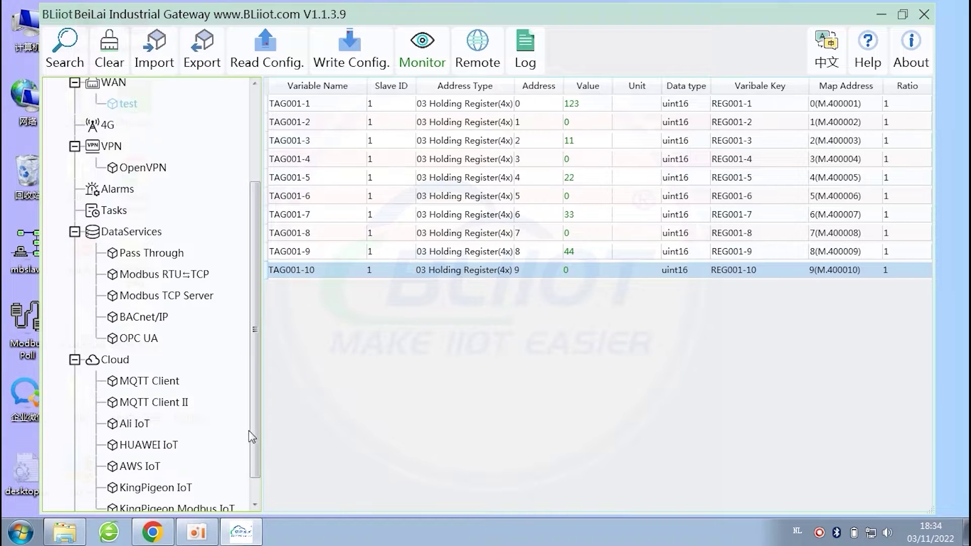
scroll(256, 457, down, 1)
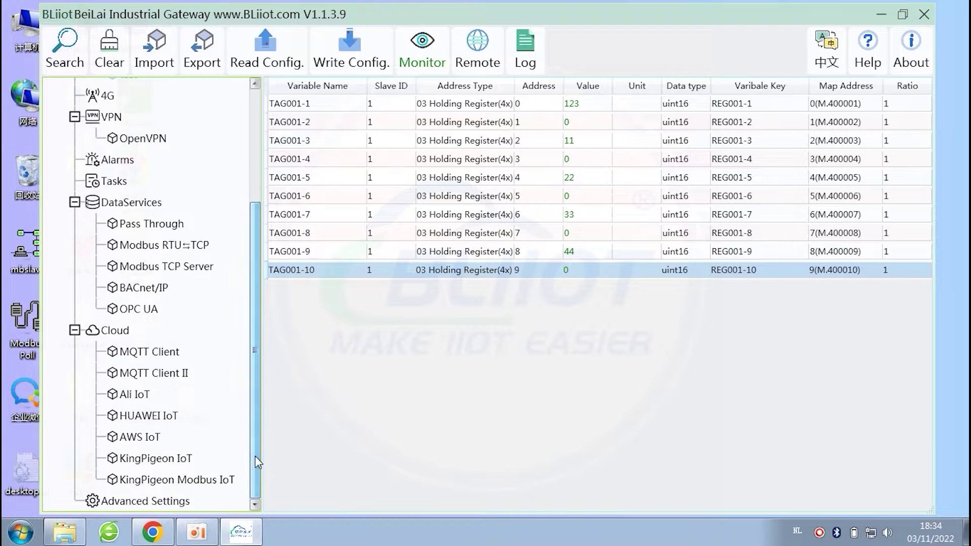
double_click(153, 459)
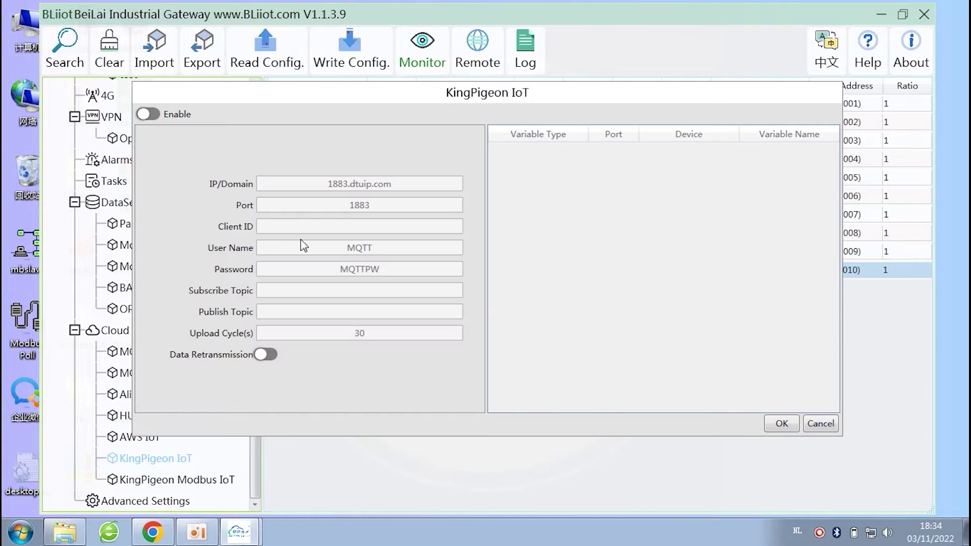
click(149, 114)
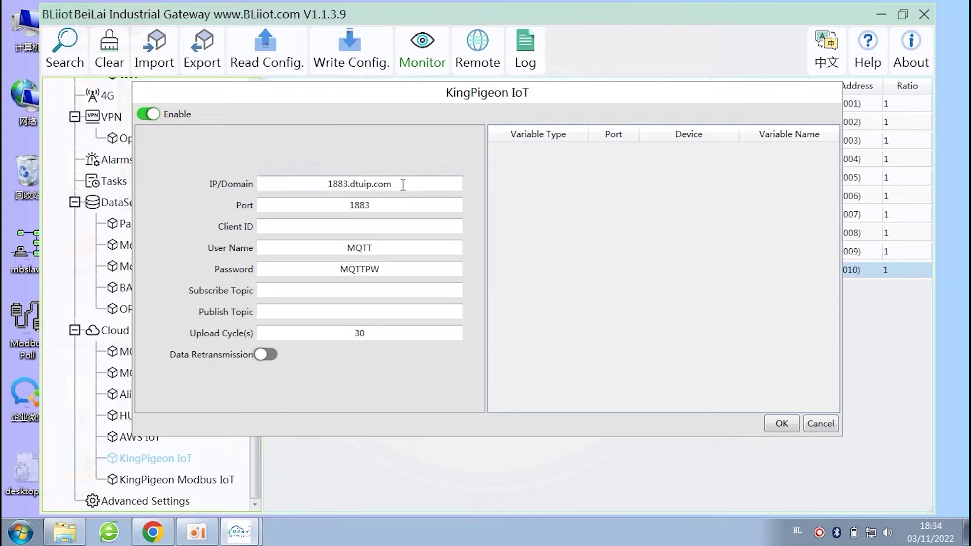
click(422, 203)
click(412, 252)
click(408, 271)
click(374, 230)
text(st12345)
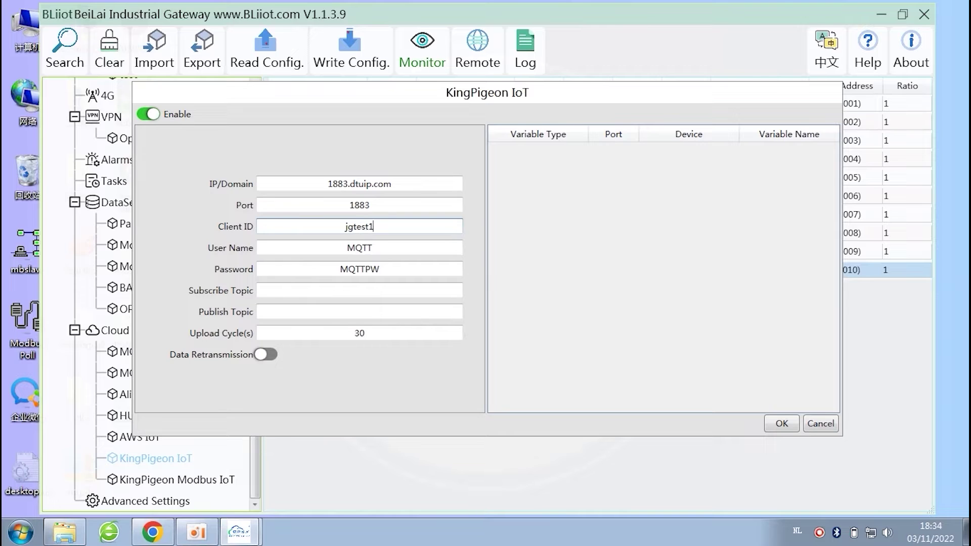
text(6789)
text(1)
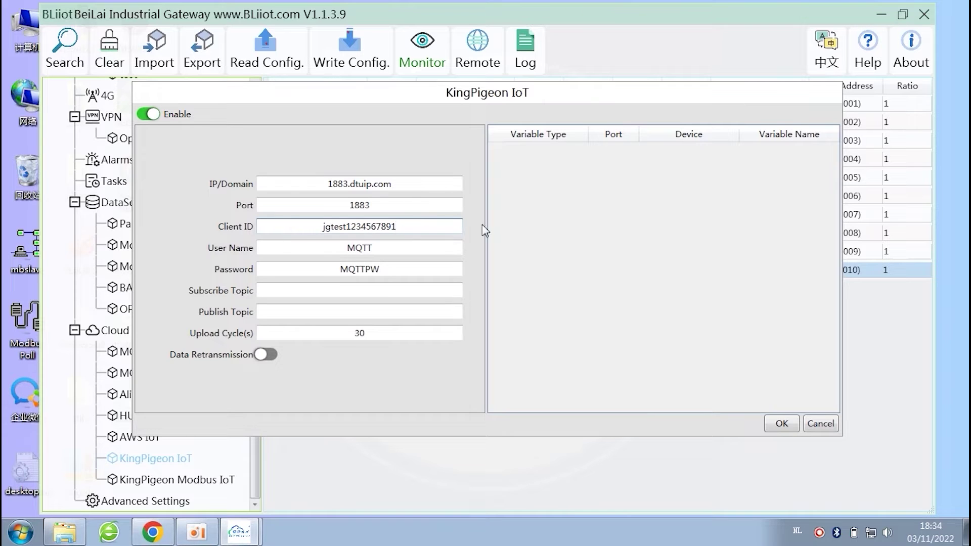
drag(416, 228, 325, 232)
key(ctrl+c)
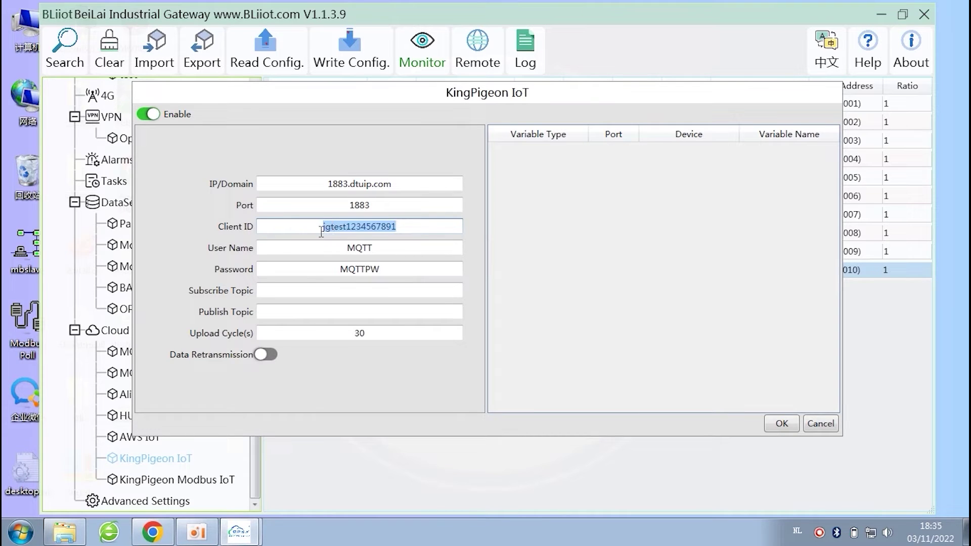
Step: Use the client ID as Publish Topic and, with /+ appended, as Subscribe Topic; keep the 30 s upload cycle
click(360, 311)
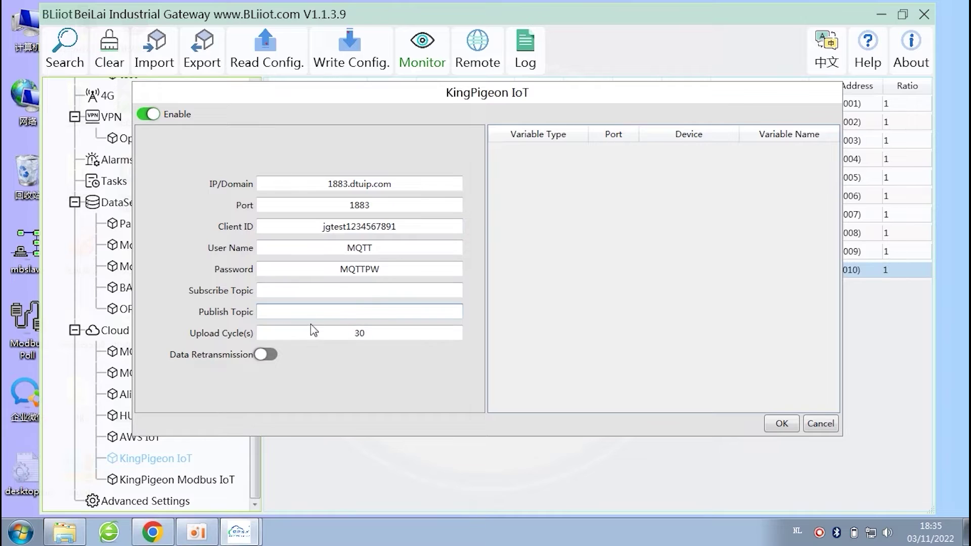
key(ctrl+v)
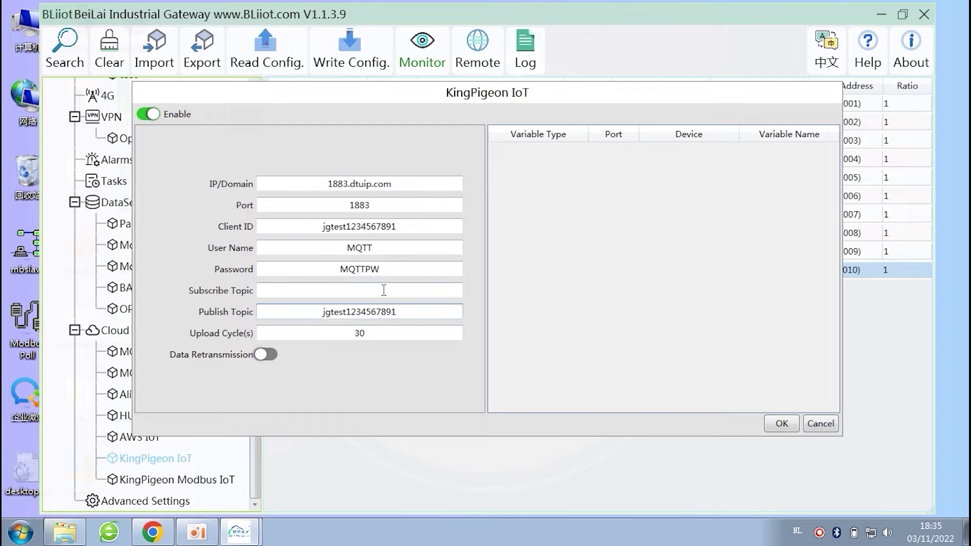
click(384, 289)
key(ctrl+v)
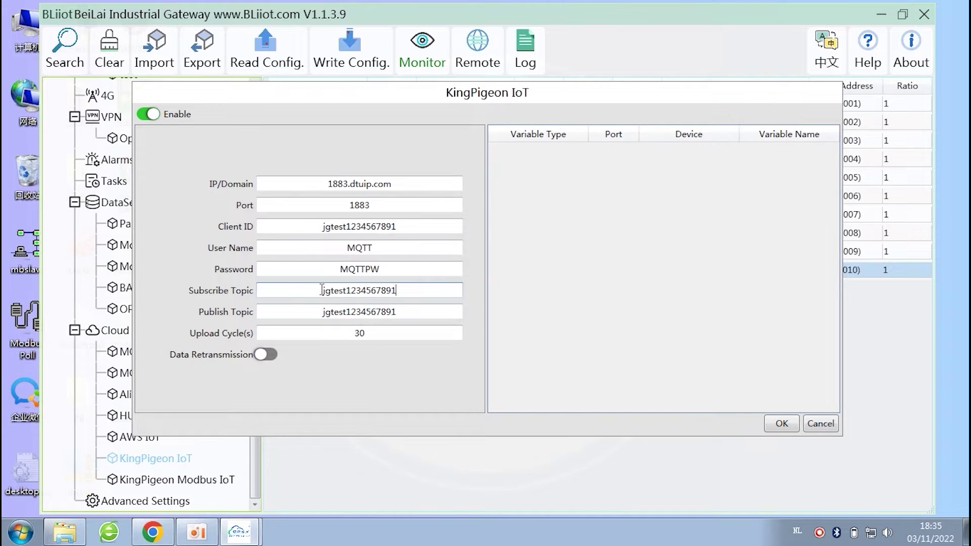
text(/+)
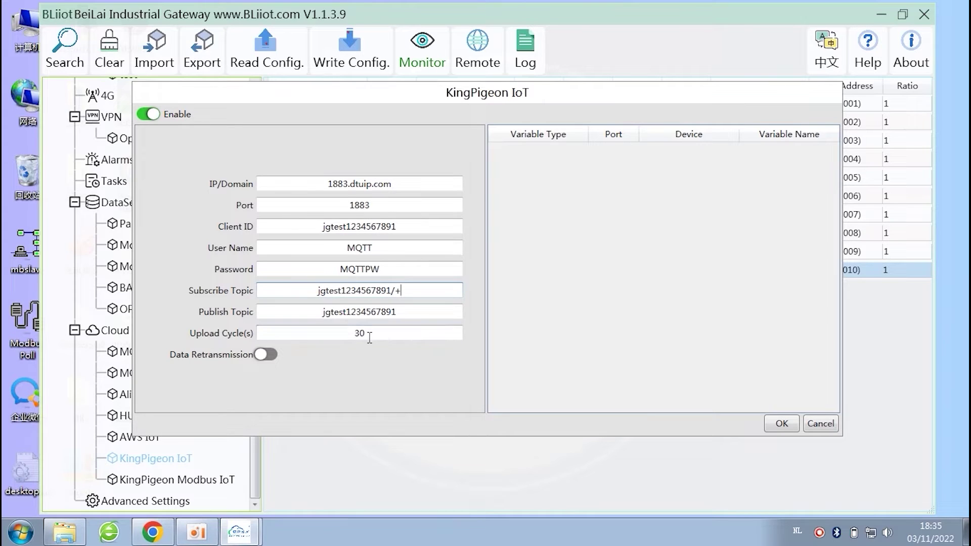
double_click(345, 334)
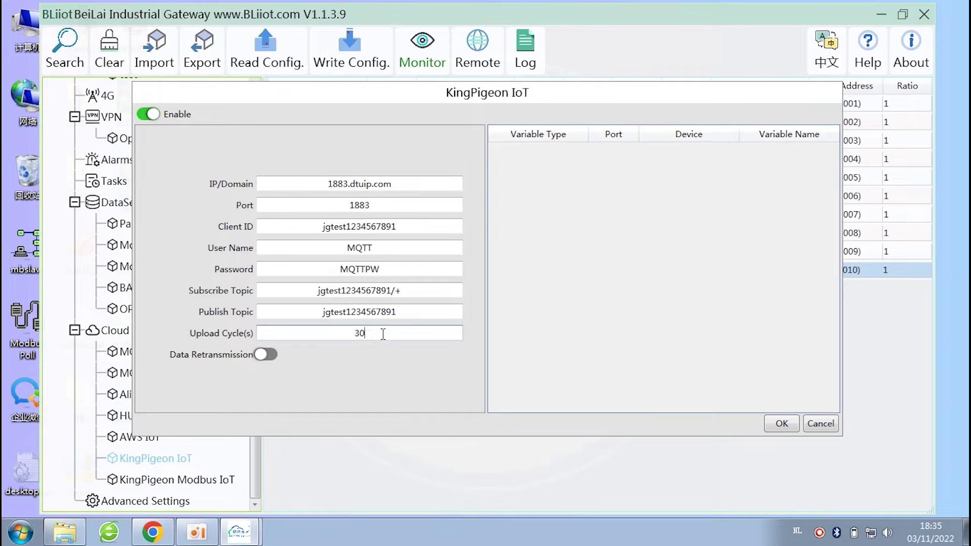
drag(383, 334, 352, 334)
Step: Save the KingPigeon IoT settings and write the configuration to the gateway, which reboots
click(780, 425)
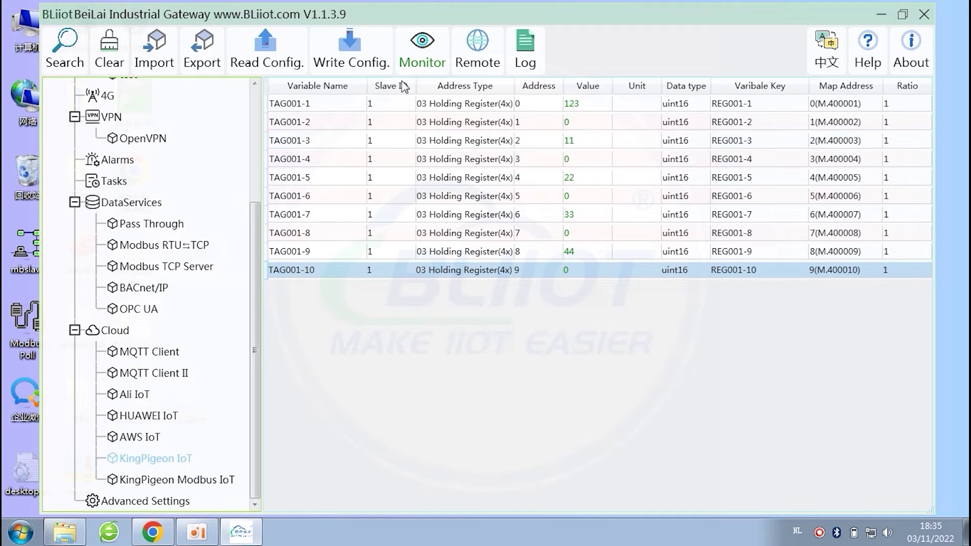
click(353, 49)
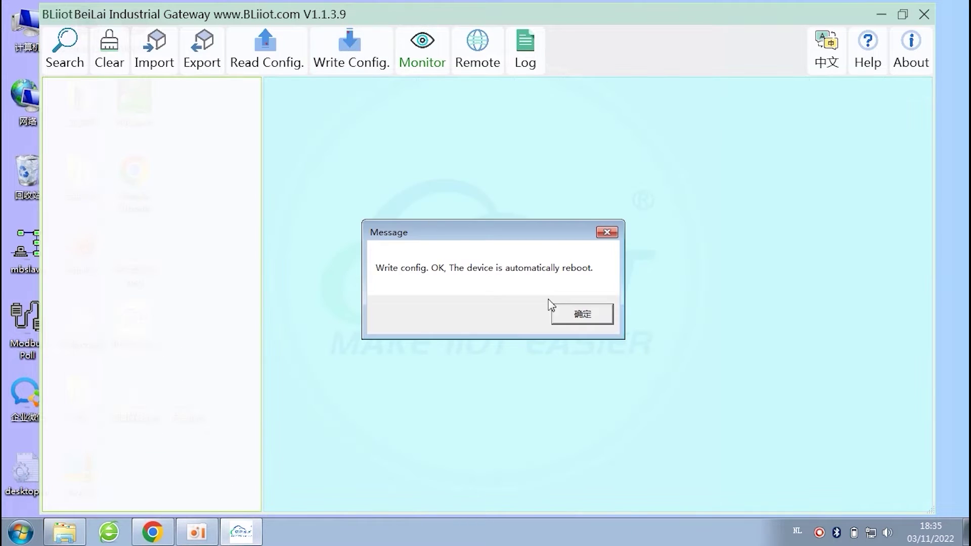
click(576, 317)
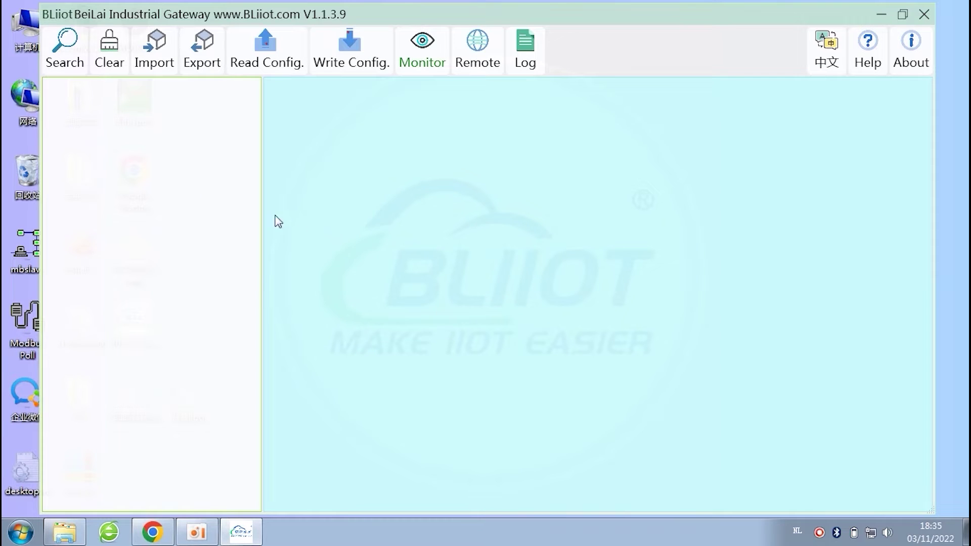
Step: Search the network again and log back in to the BL110Pro gateway with its password
click(66, 50)
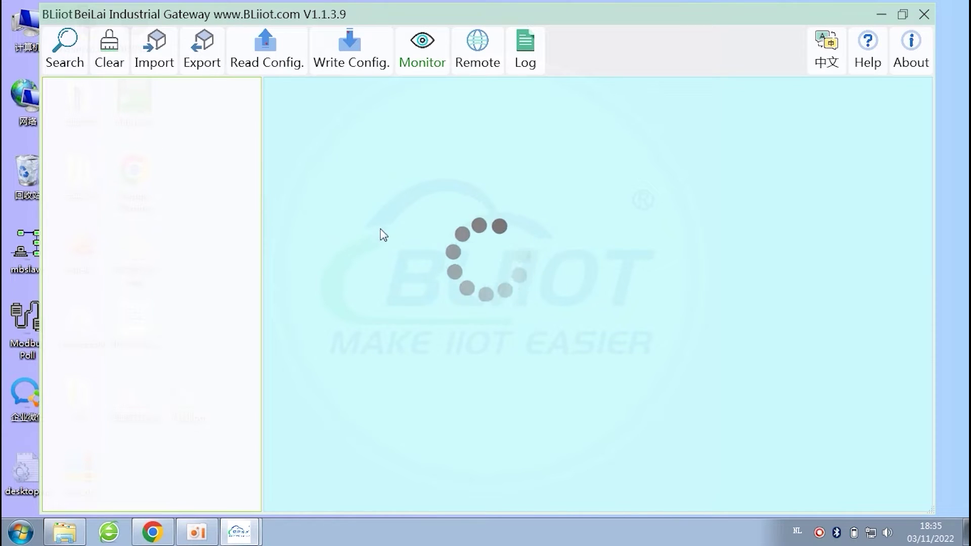
double_click(442, 191)
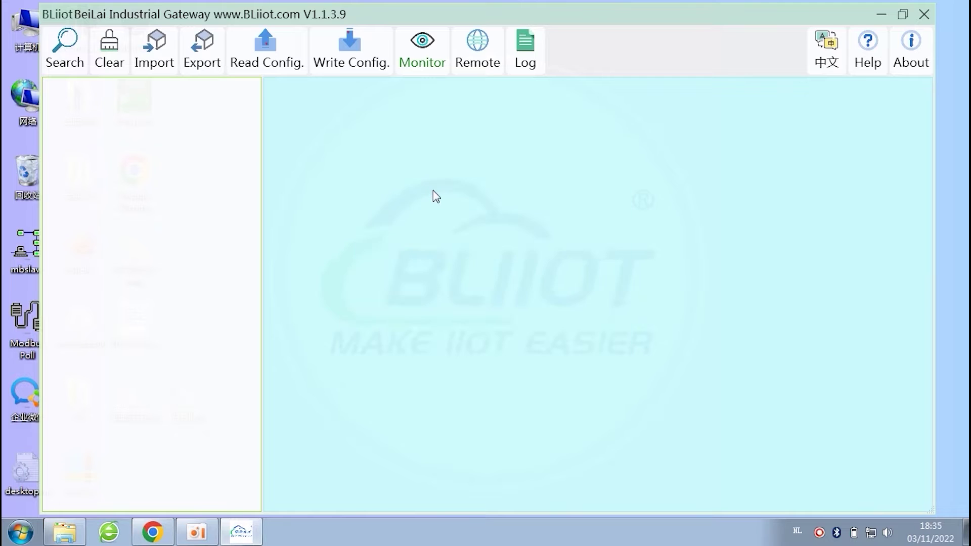
click(504, 270)
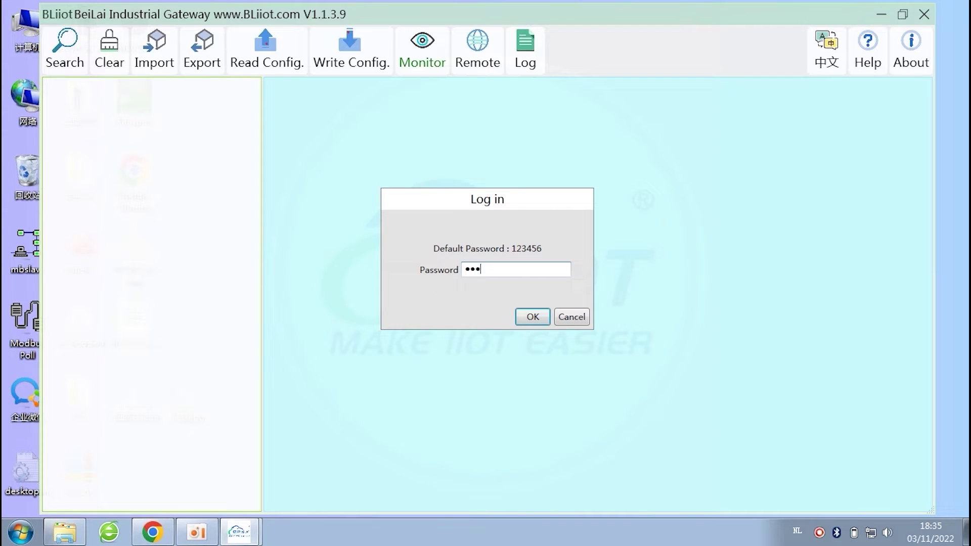
click(535, 317)
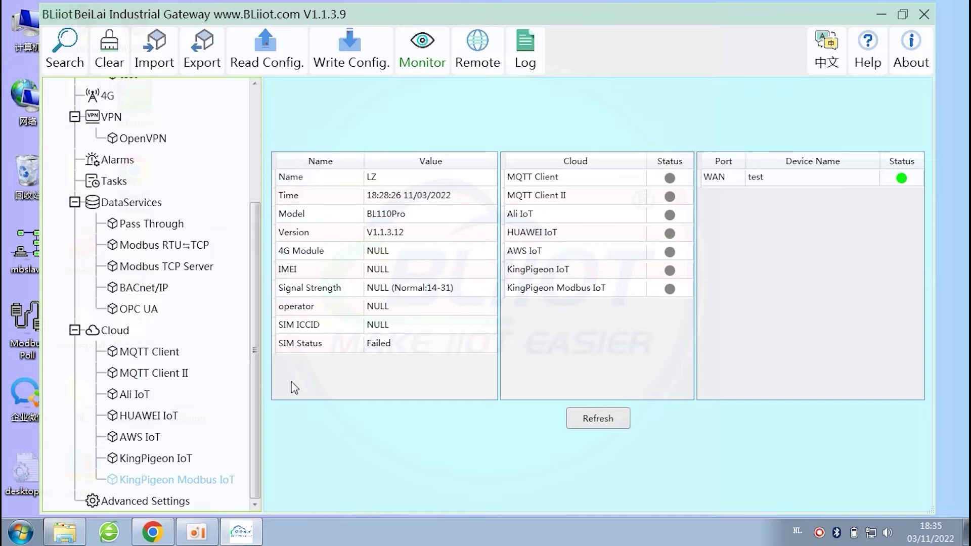
mouse_move(150, 534)
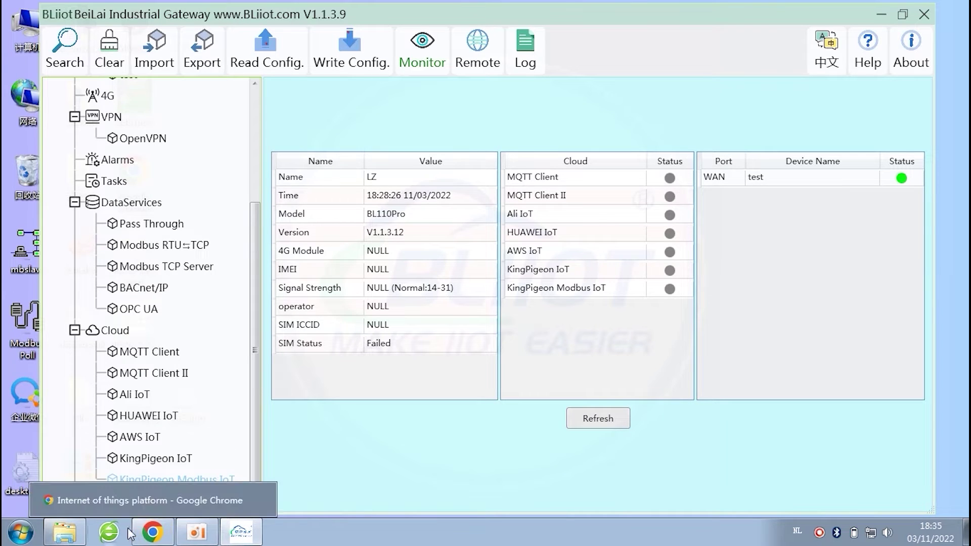
click(154, 536)
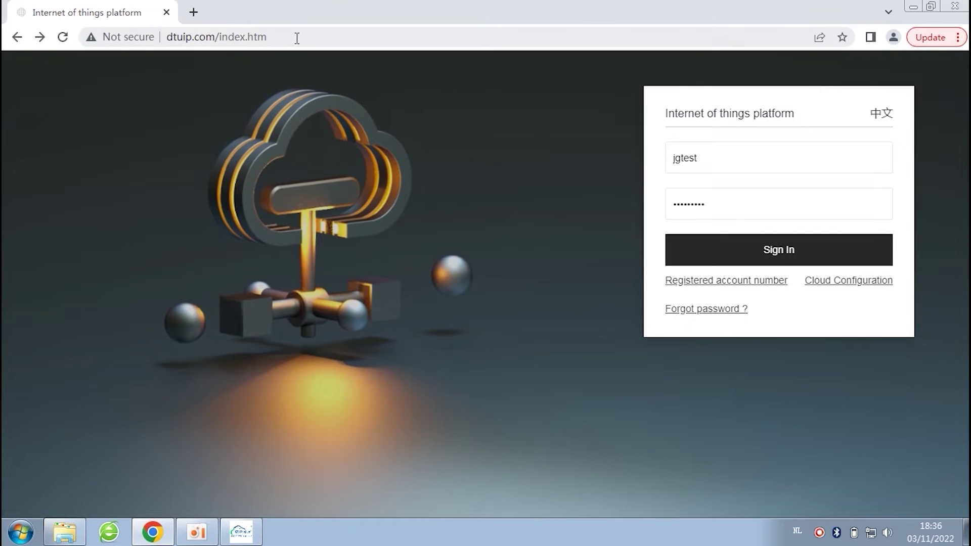
click(299, 37)
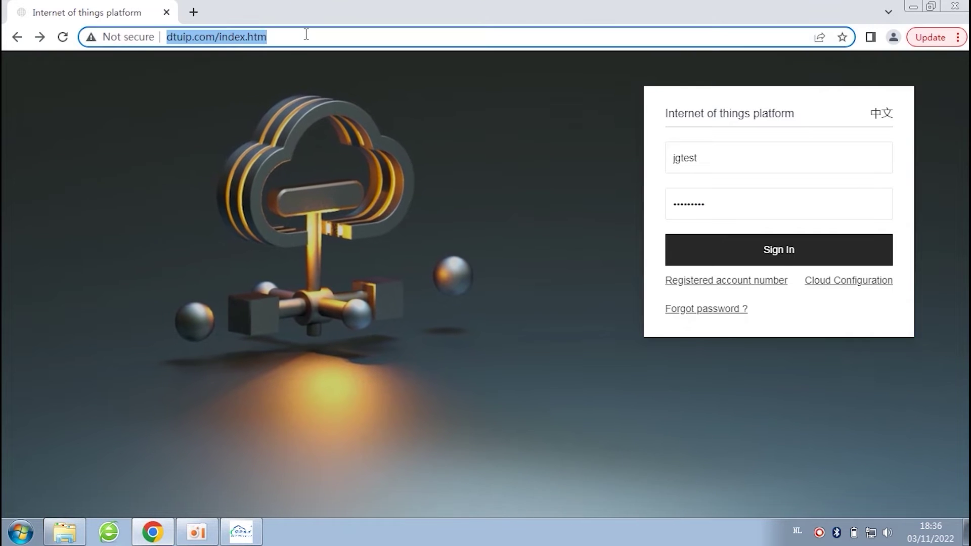
text(www.dtuip.com)
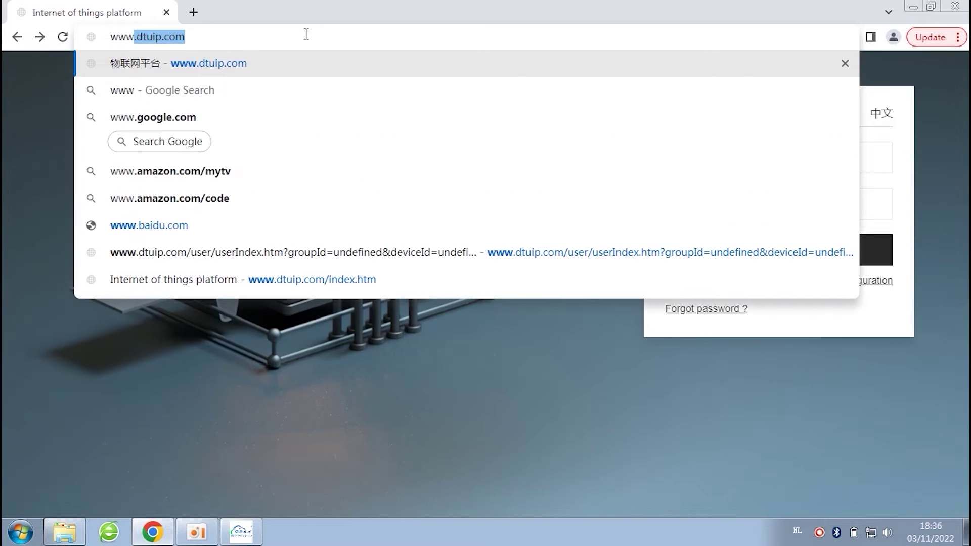
key(Return)
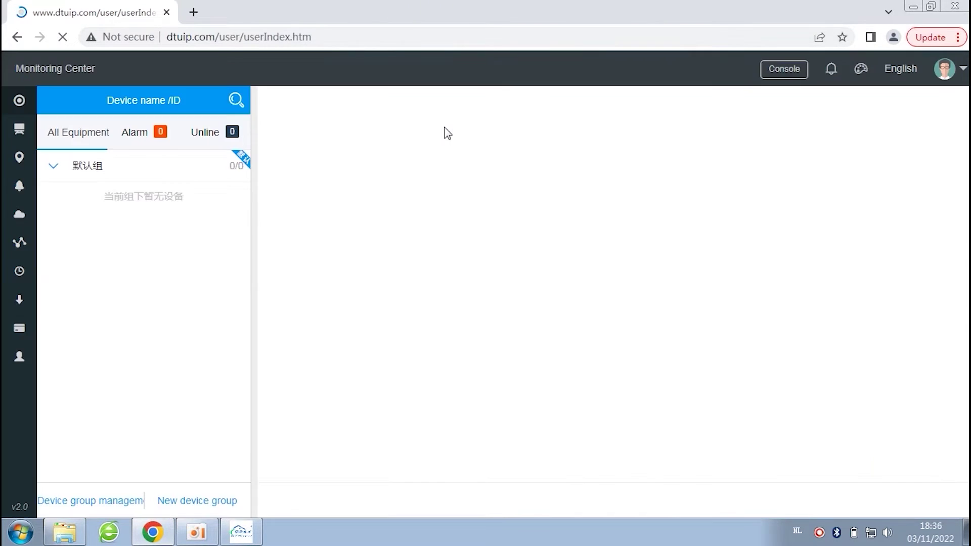
Step: Exit the management console and sign in with the platform account name and password
click(942, 81)
click(887, 236)
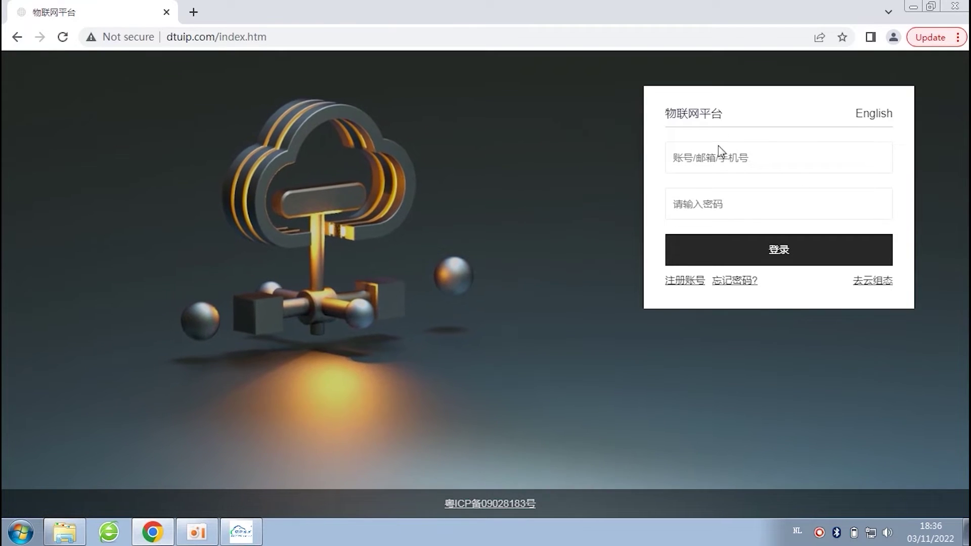
click(726, 160)
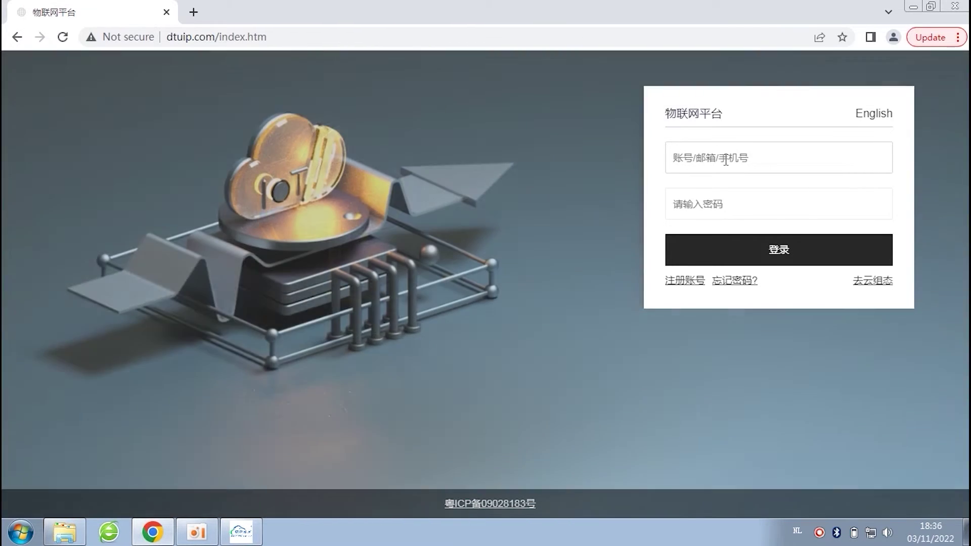
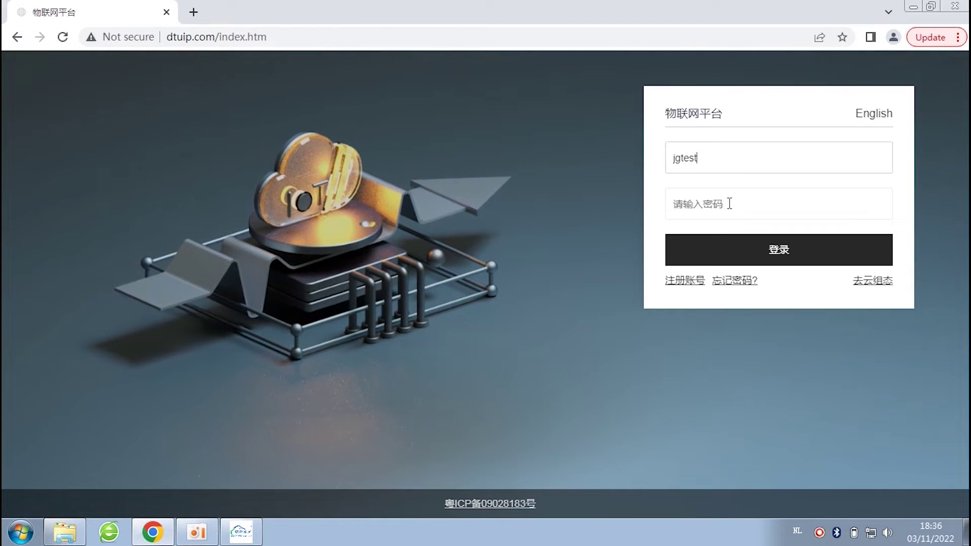
click(729, 204)
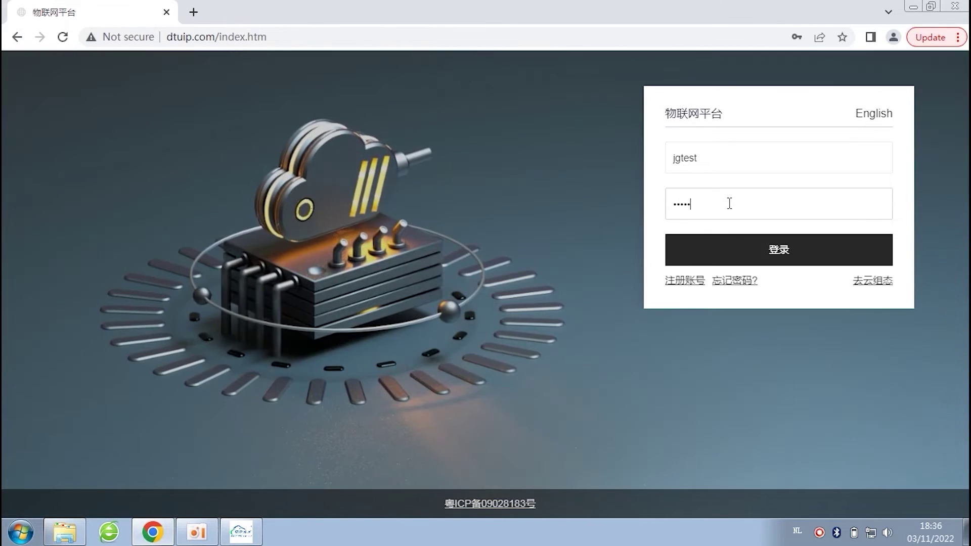
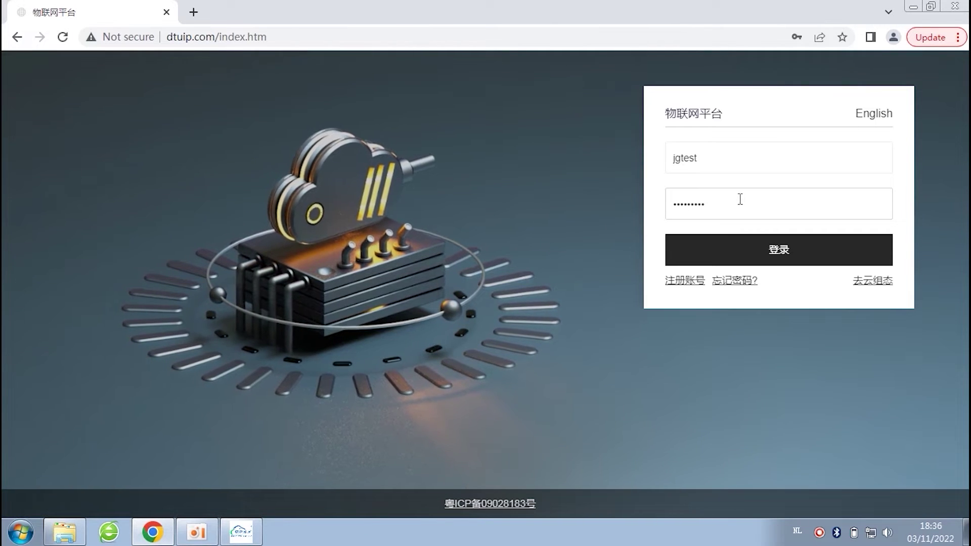
click(777, 251)
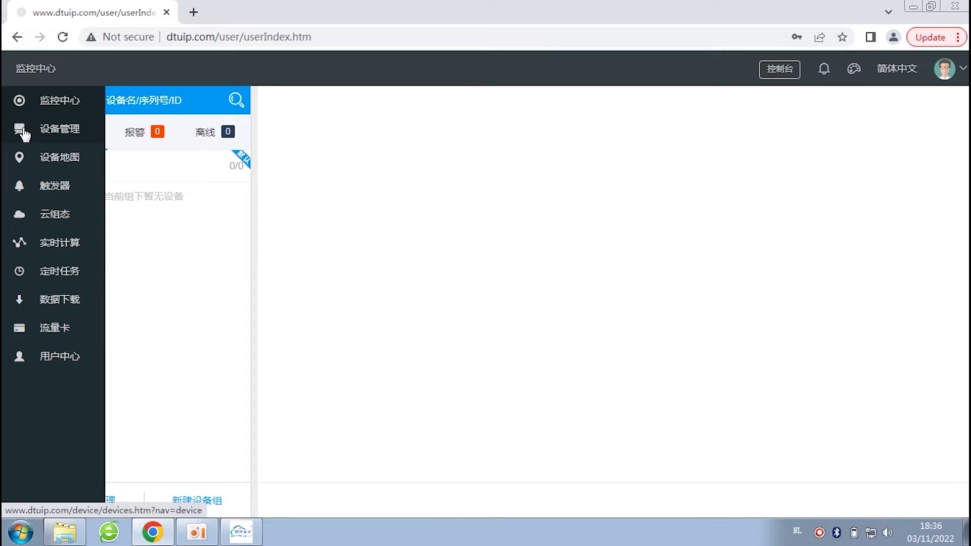
Step: Switch the site language to English and open the Add Device form under Device Management
mouse_move(897, 68)
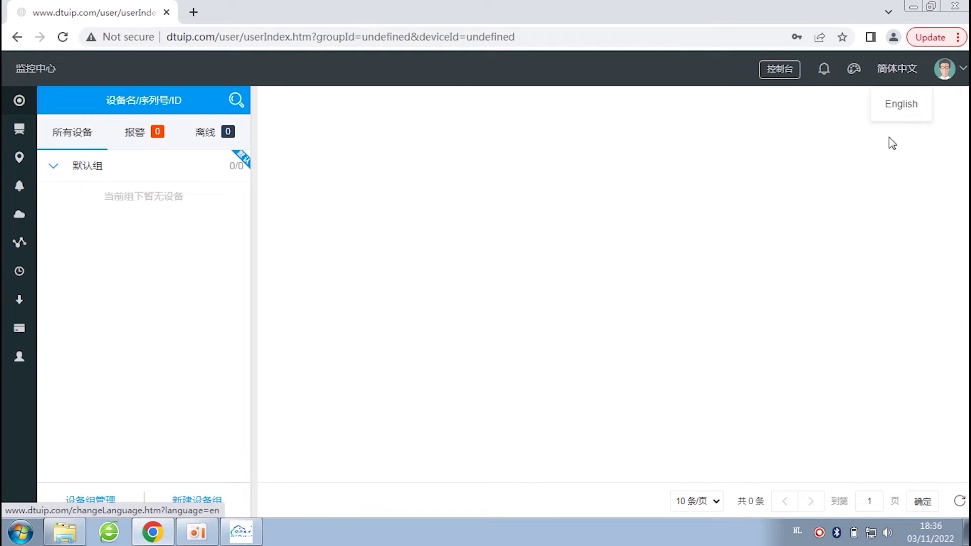
click(905, 111)
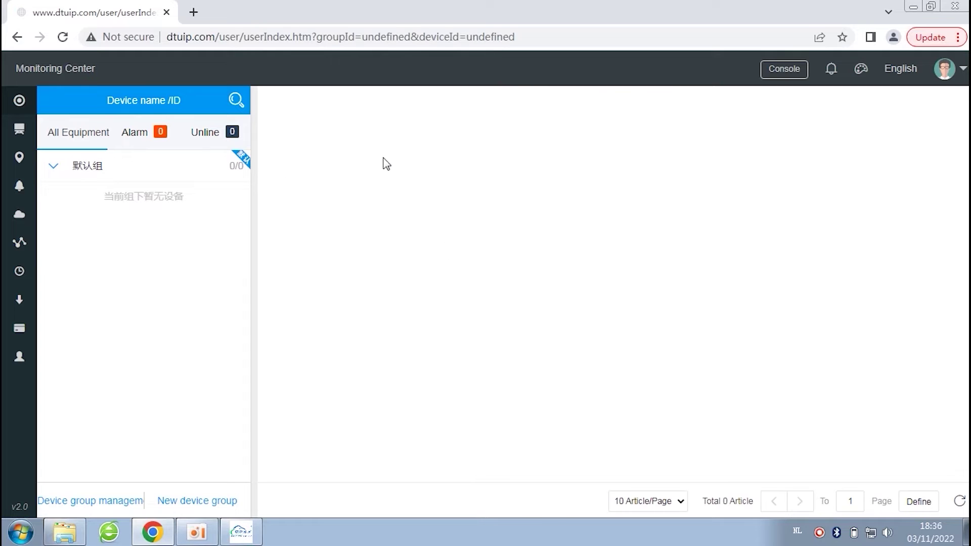
mouse_move(19, 132)
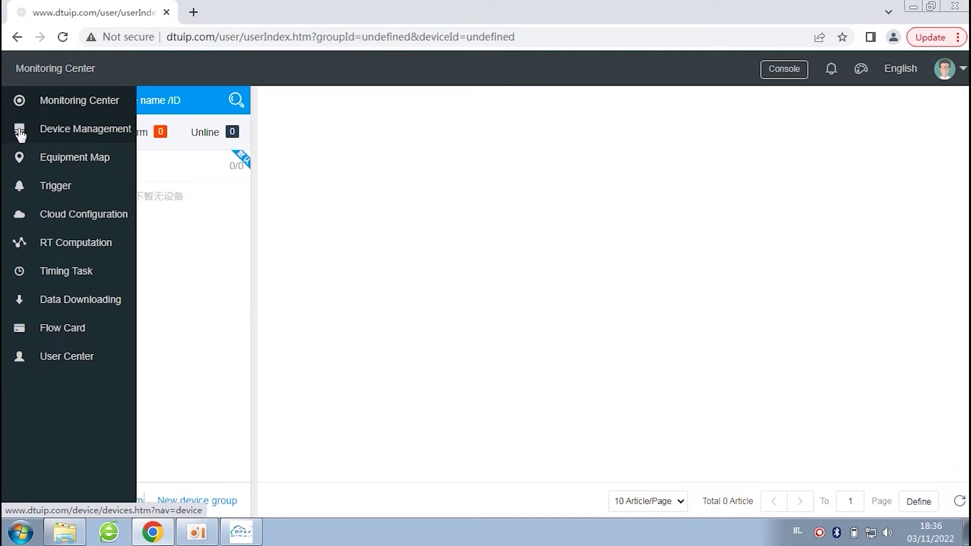
click(20, 132)
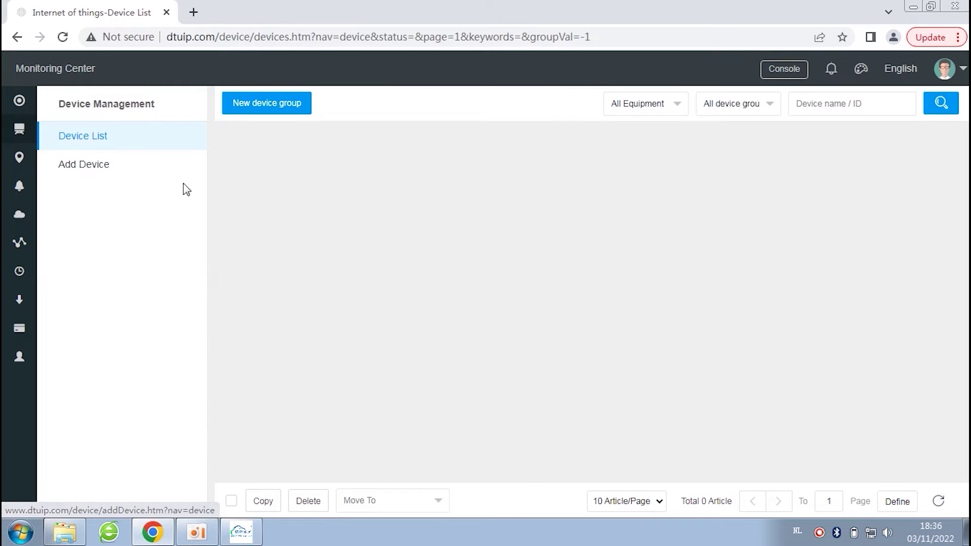
click(93, 172)
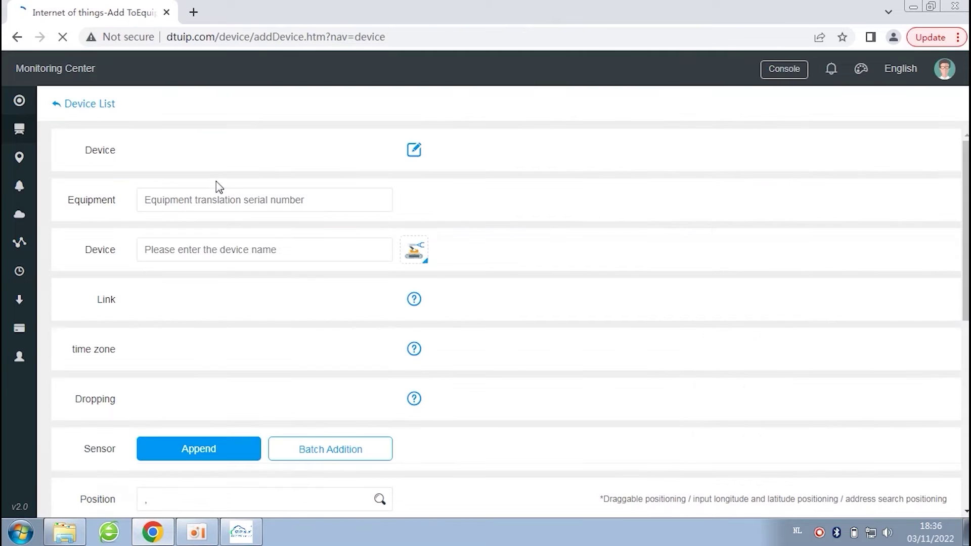
click(242, 540)
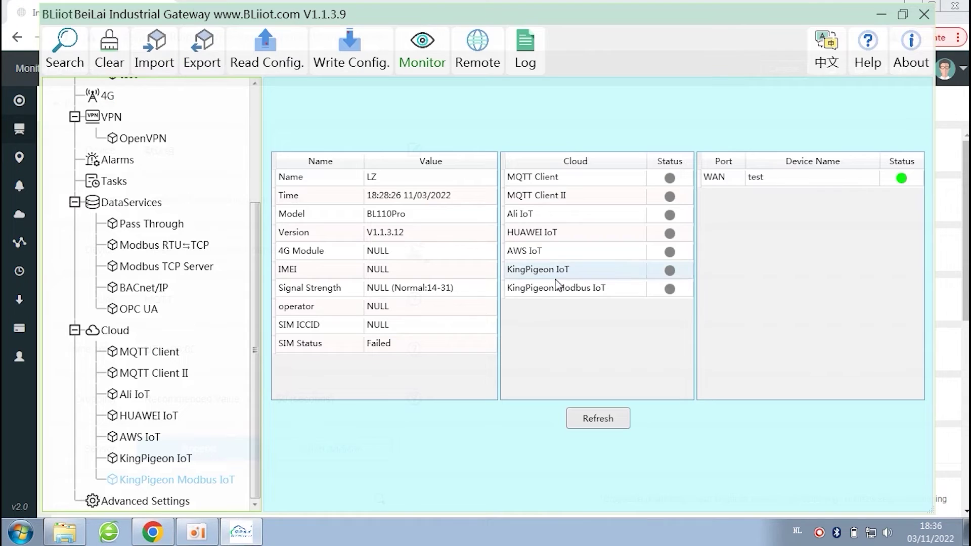
Step: Copy the client ID from the KingPigeon IoT settings, cancel the dialog and minimize the gateway tool
double_click(160, 457)
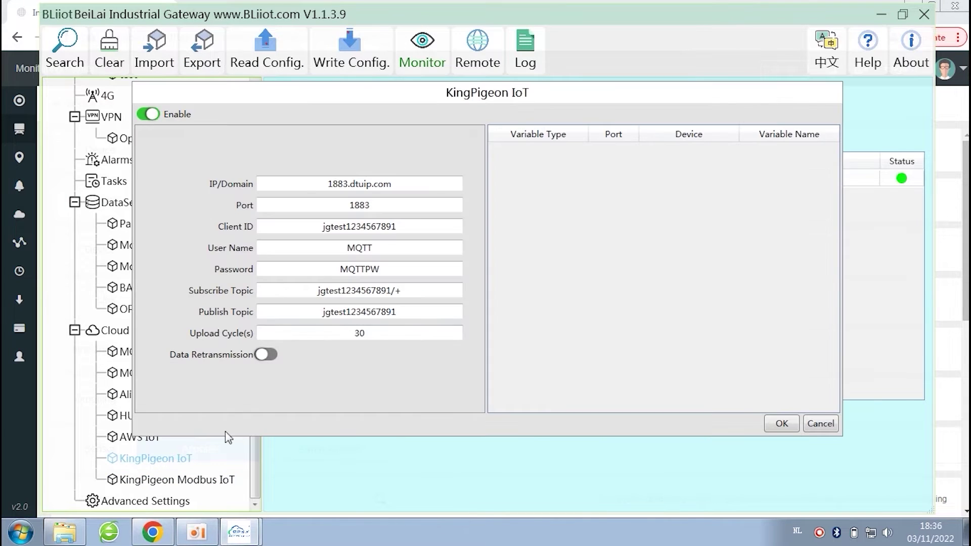
drag(408, 228, 296, 228)
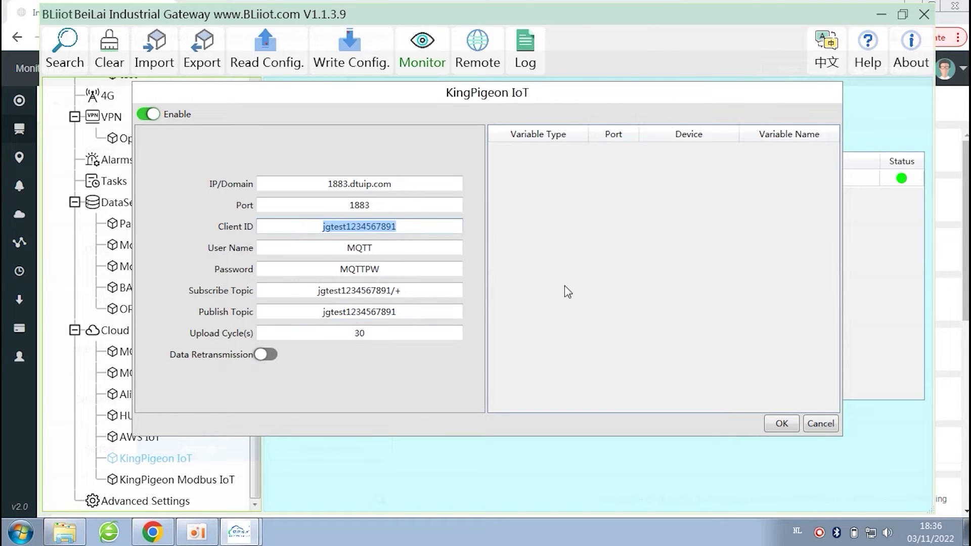
click(807, 423)
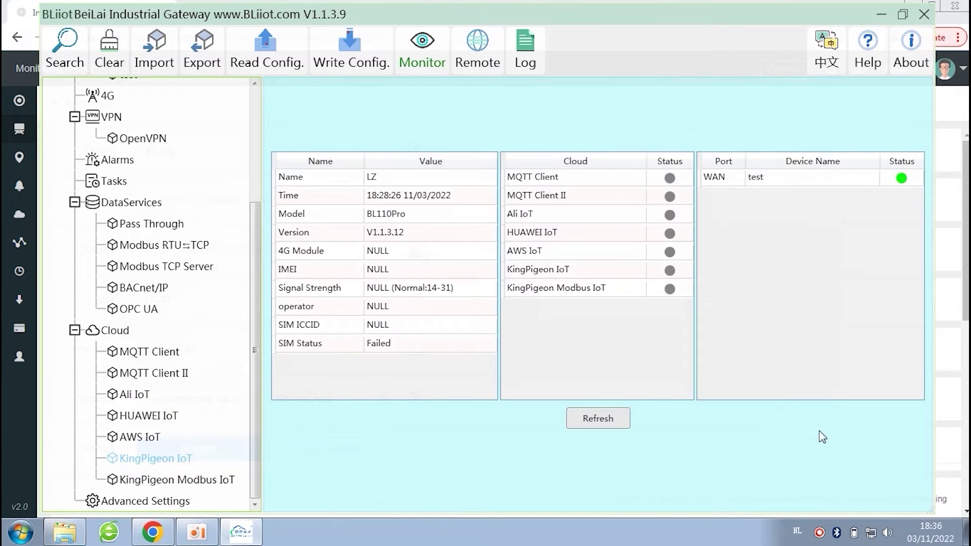
click(882, 15)
Step: Fill in the equipment serial number with the account-prefixed client ID, then bring the gateway window forward
click(290, 202)
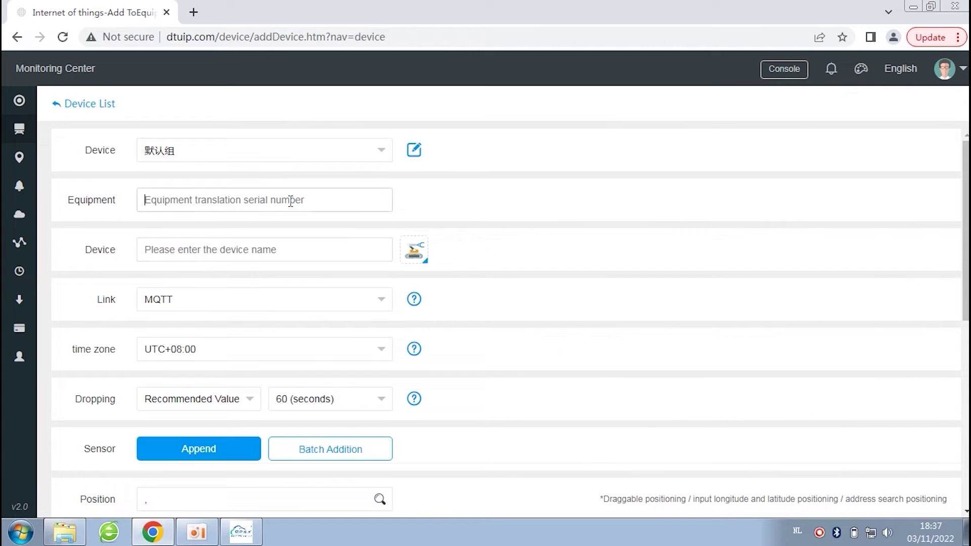
text(jgtest1234567891)
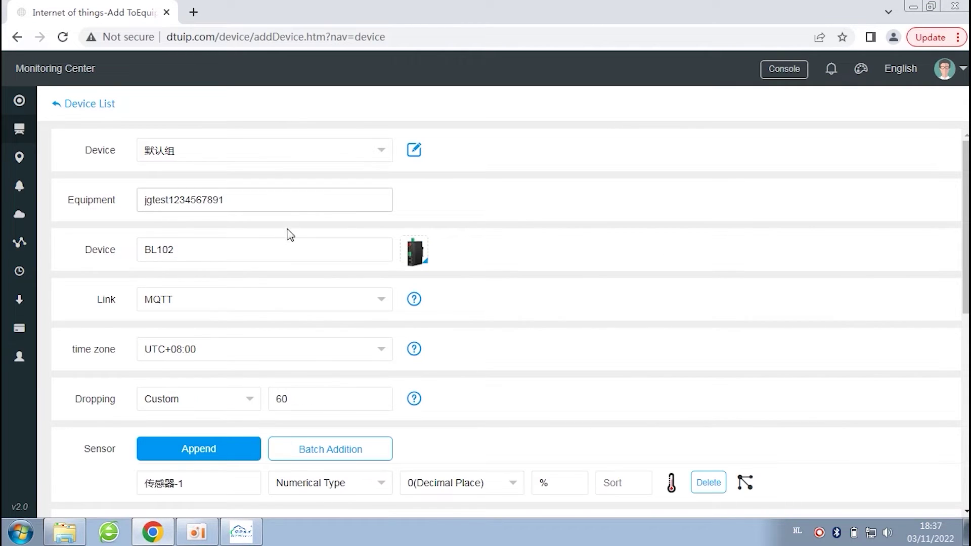
scroll(354, 271, down, 3)
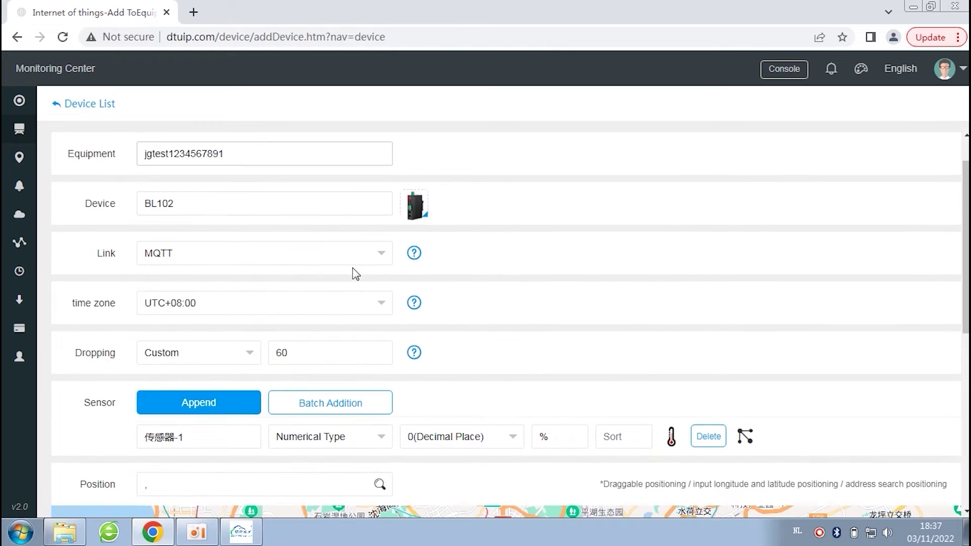
scroll(354, 268, up, 3)
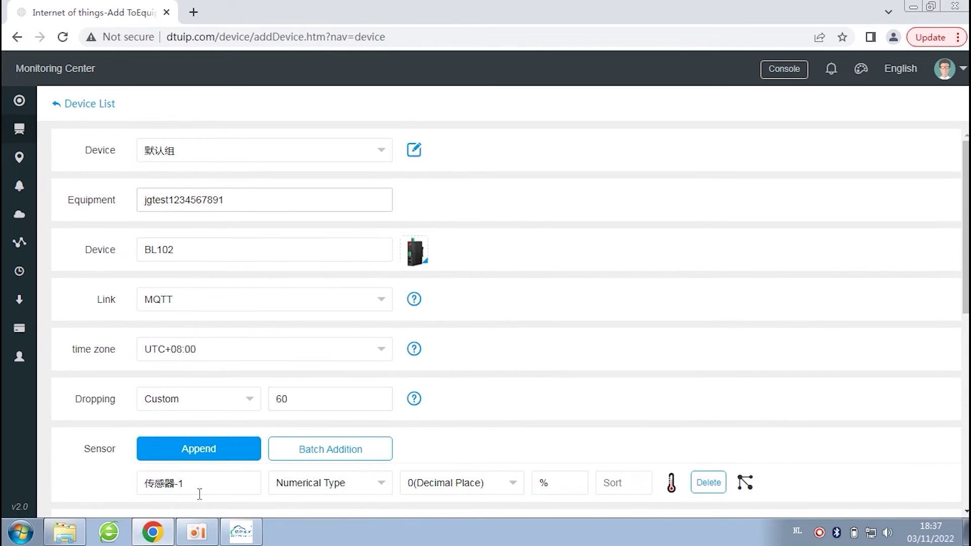
click(240, 532)
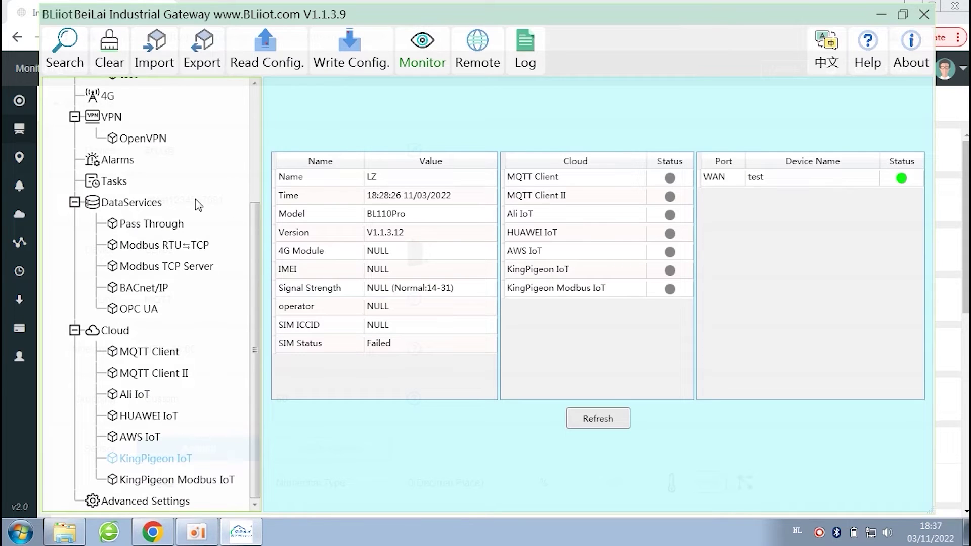
Step: Check the test device's live TAG001-1 to TAG001-10 values (123, 11, 22, 33, 44), then minimize the window
scroll(195, 199, up, 3)
click(126, 239)
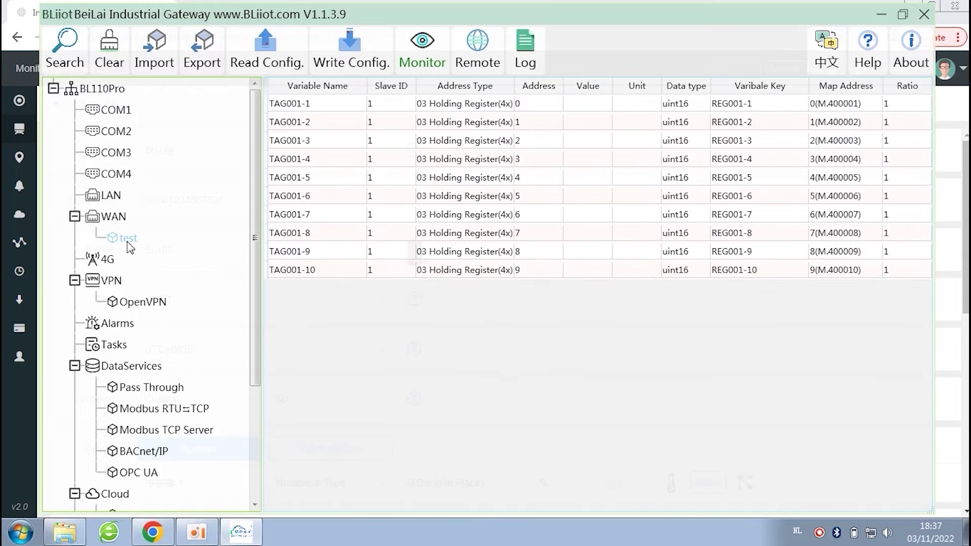
drag(535, 104, 545, 263)
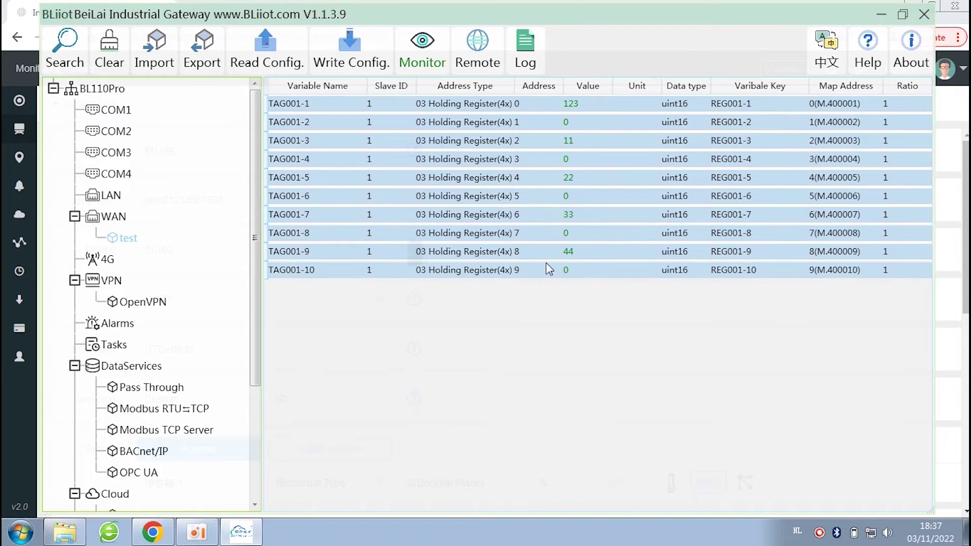
click(882, 17)
Step: Delete the default sensor 传感器-1 and start a batch addition, changing the sensor count
scroll(537, 314, down, 2)
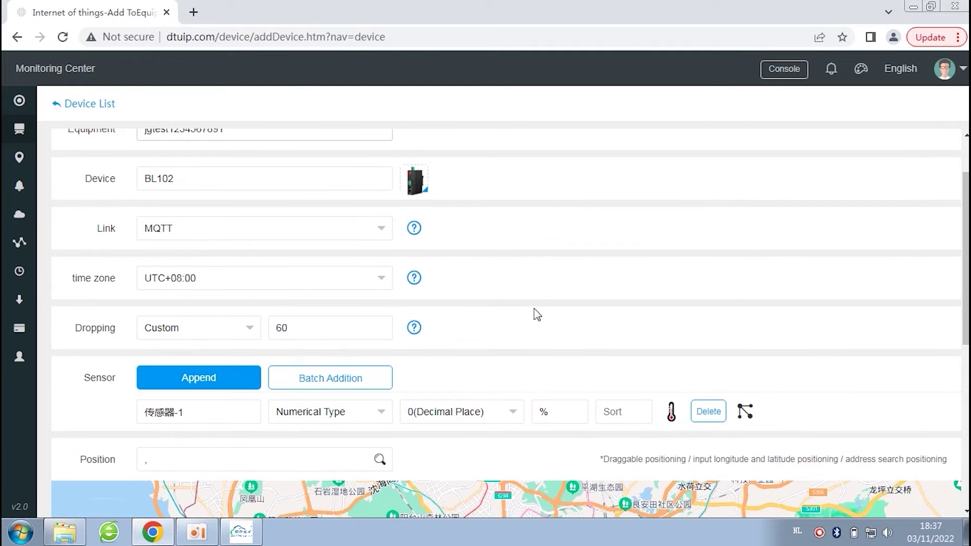
click(708, 411)
click(353, 378)
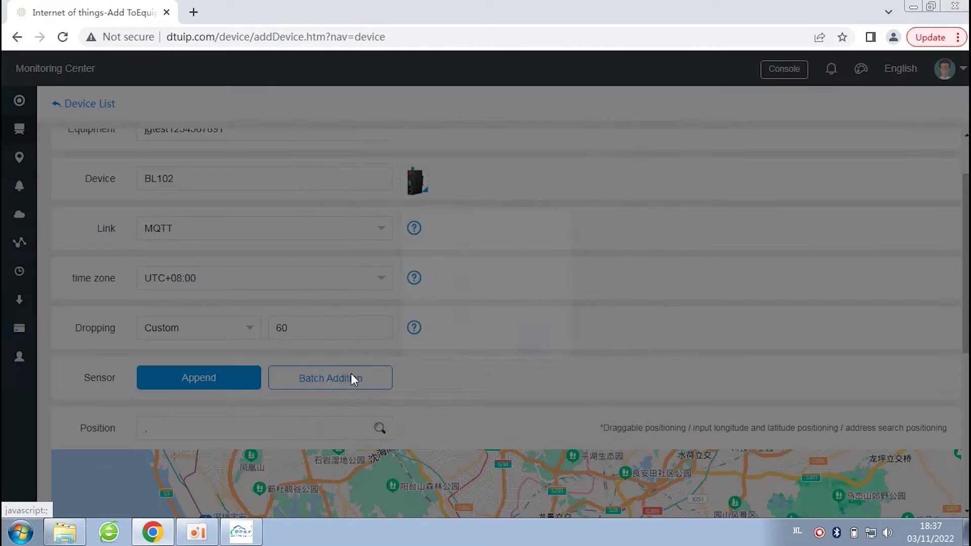
drag(456, 228, 397, 239)
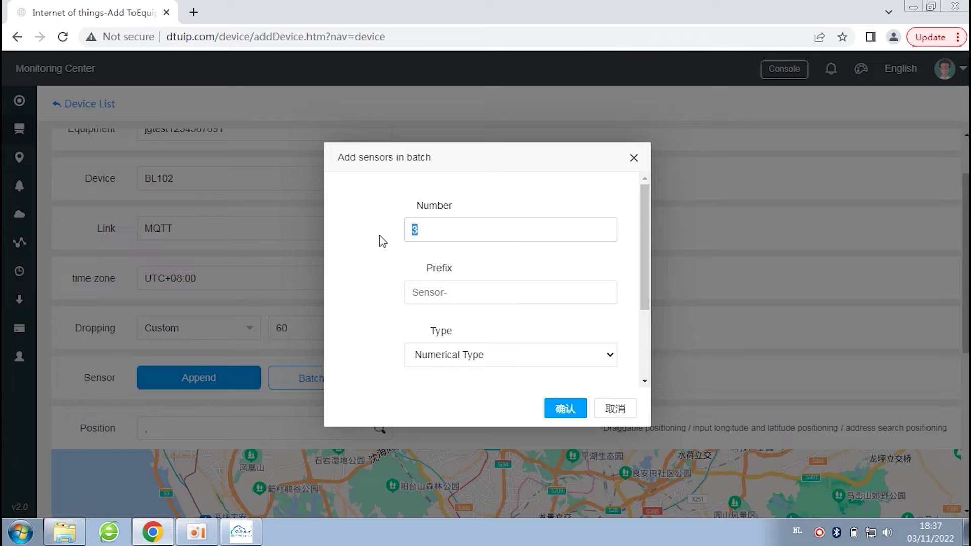
text(10)
Step: Give the batch prefix 'test' and 2 decimal places, then confirm to add test-1 to test-10
scroll(516, 304, down, 2)
scroll(521, 273, up, 1)
scroll(522, 263, up, 1)
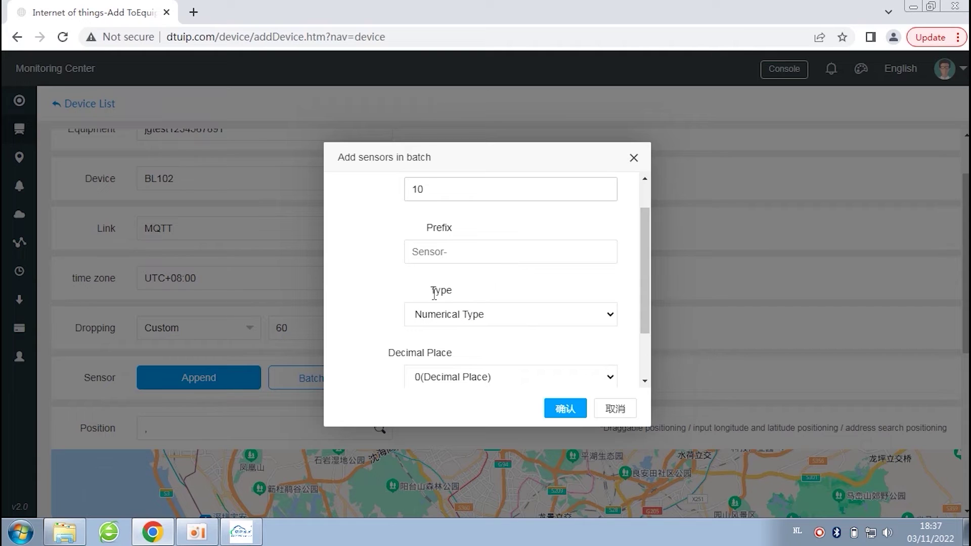
scroll(507, 318, down, 2)
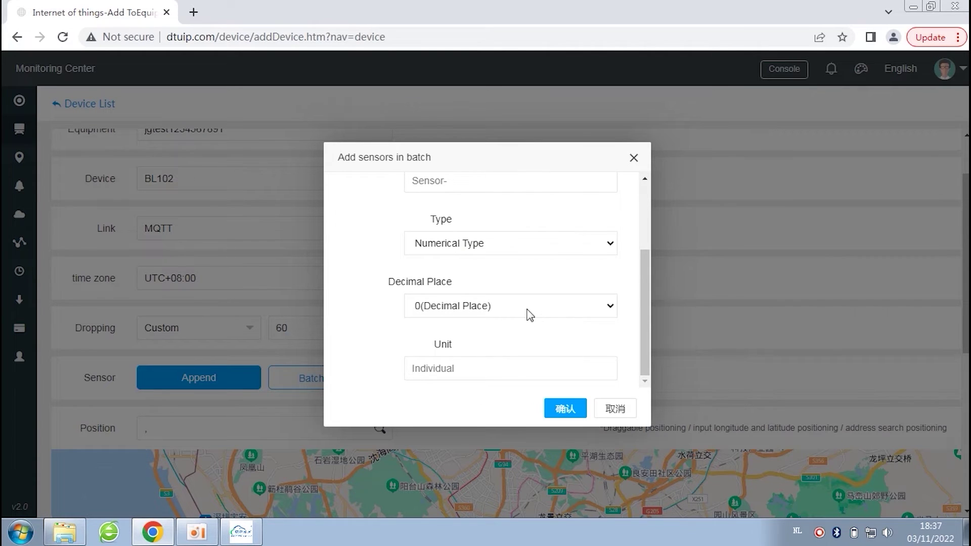
click(490, 308)
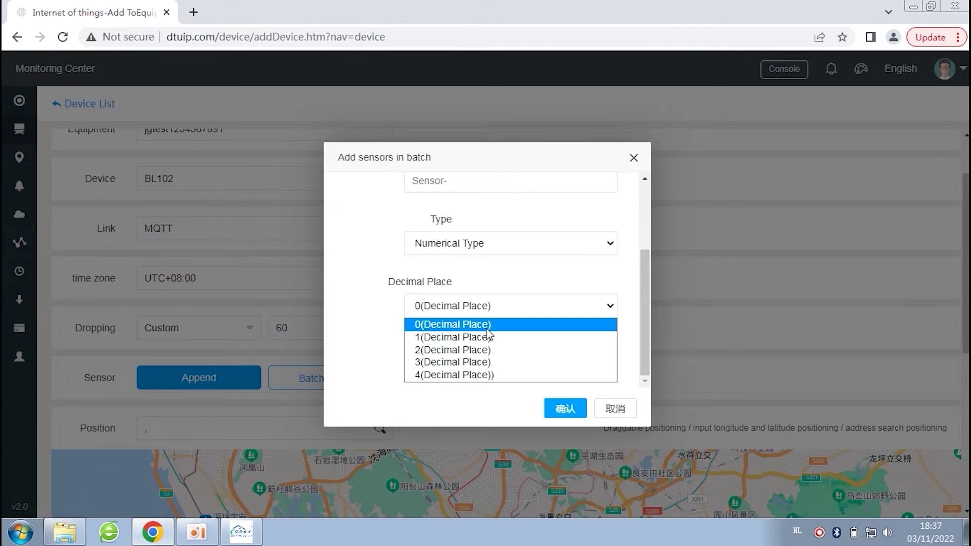
click(475, 350)
scroll(566, 292, up, 3)
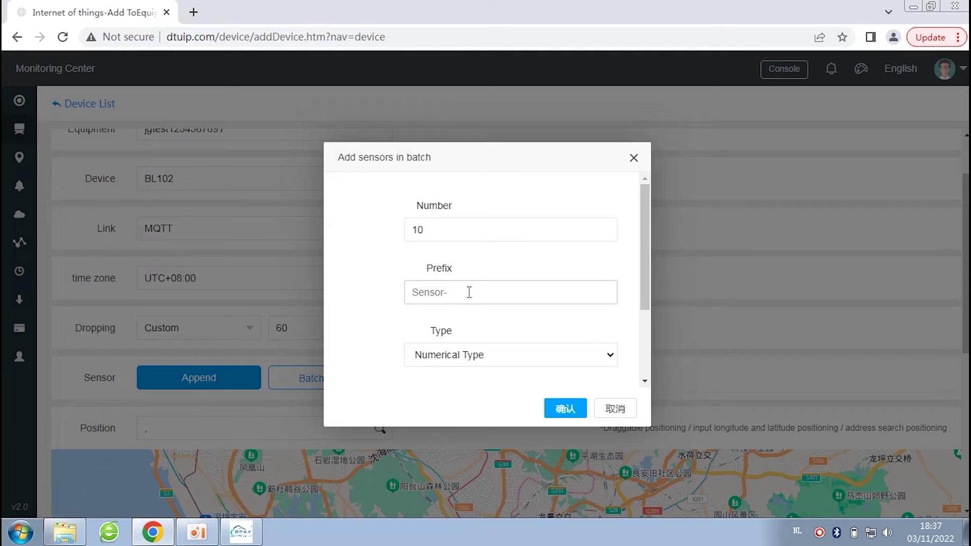
text(test)
scroll(518, 290, down, 3)
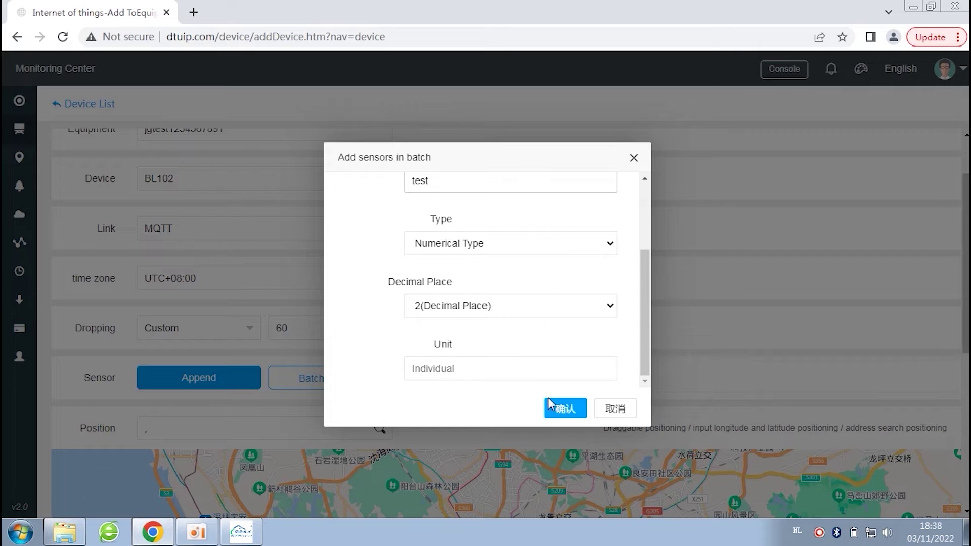
click(565, 412)
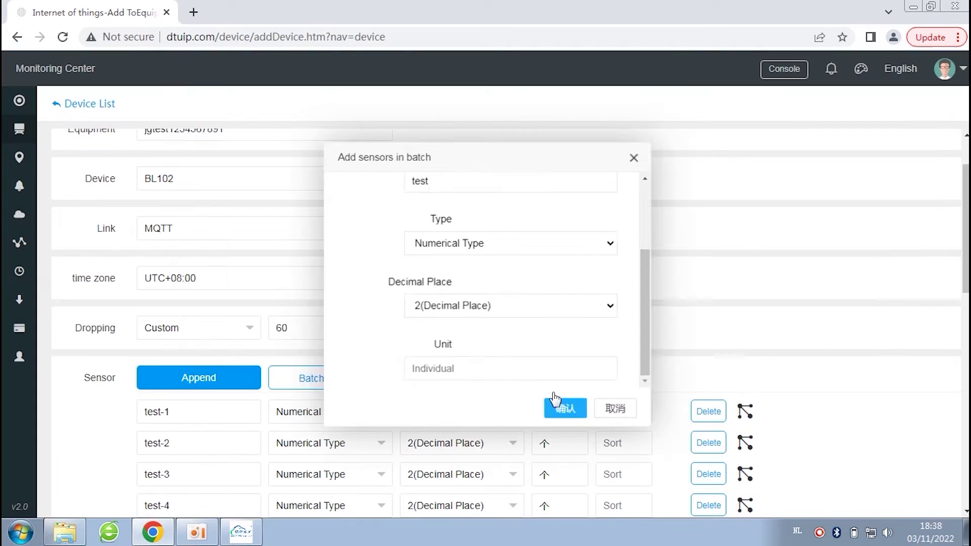
Step: Pin BL102's position near 光明区 (22.705778,113.910716) on the map and create the device
scroll(514, 315, down, 8)
scroll(516, 317, down, 2)
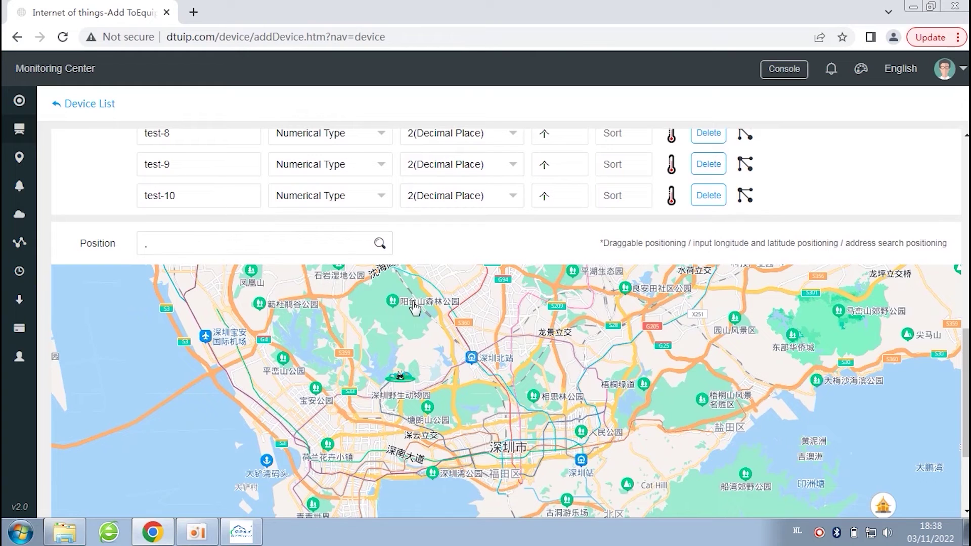
mouse_move(417, 332)
mouse_down()
mouse_move(486, 405)
mouse_move(488, 369)
mouse_up()
drag(420, 303, 487, 370)
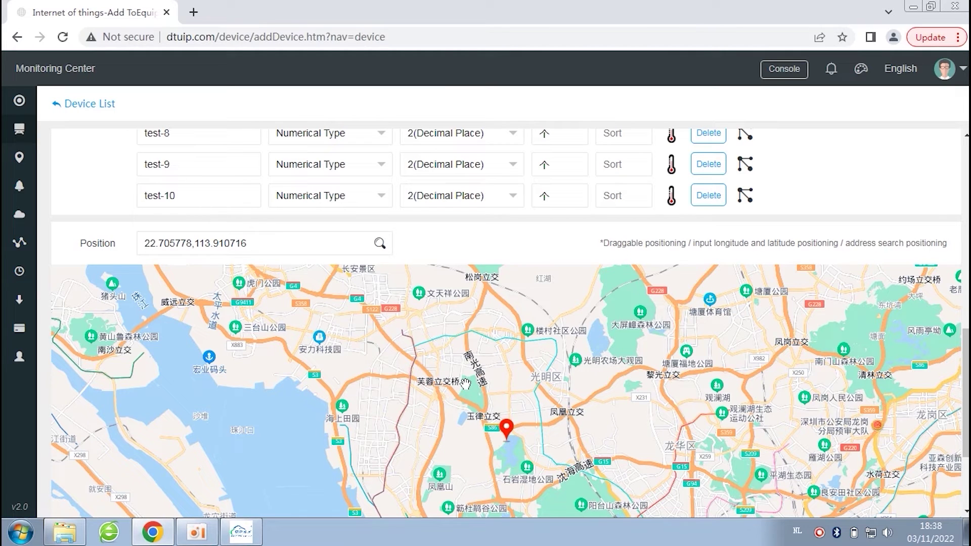
scroll(50, 245, down, 3)
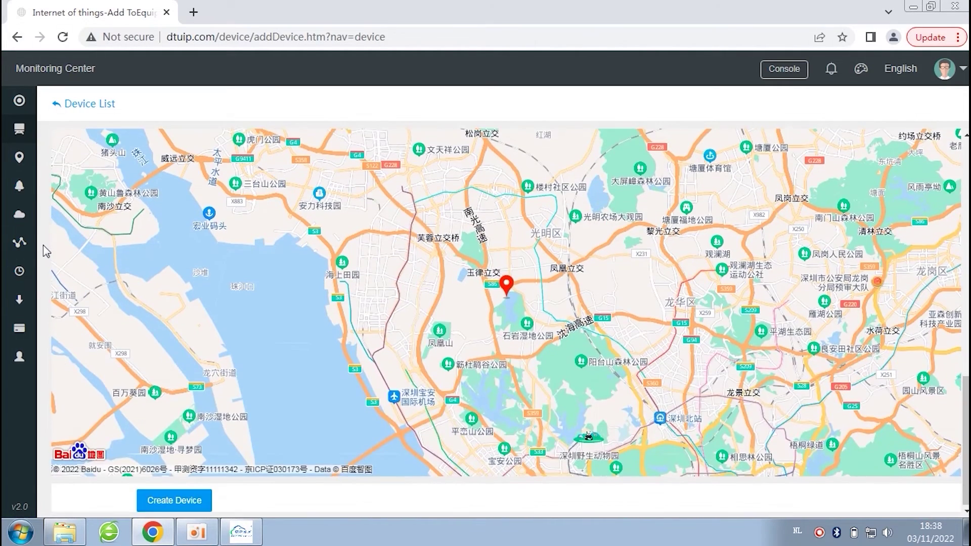
click(178, 501)
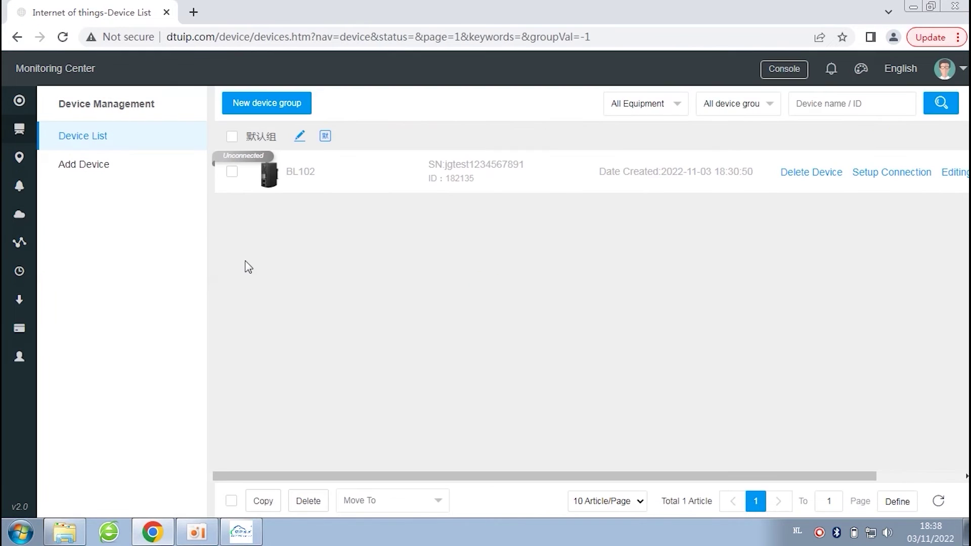
Step: Open BL102 in the Monitoring Center to list its ten test sensors
click(20, 103)
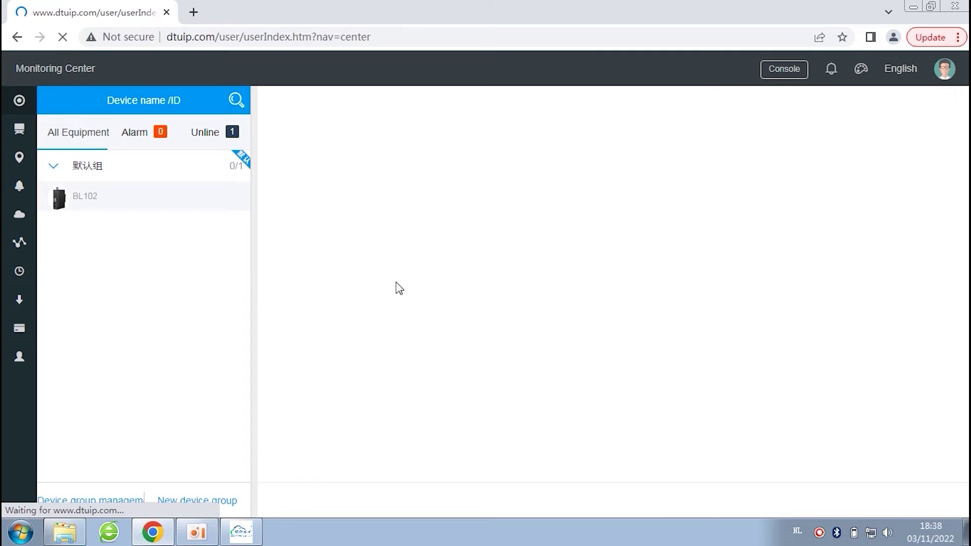
click(95, 199)
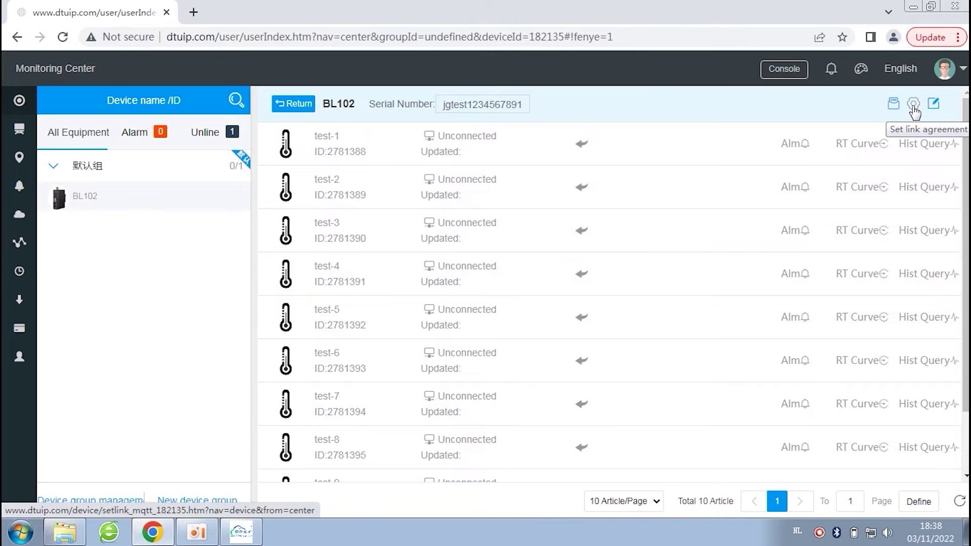
Step: Open BL102's MQTT link protocol settings and scroll to the sensor cards
click(914, 106)
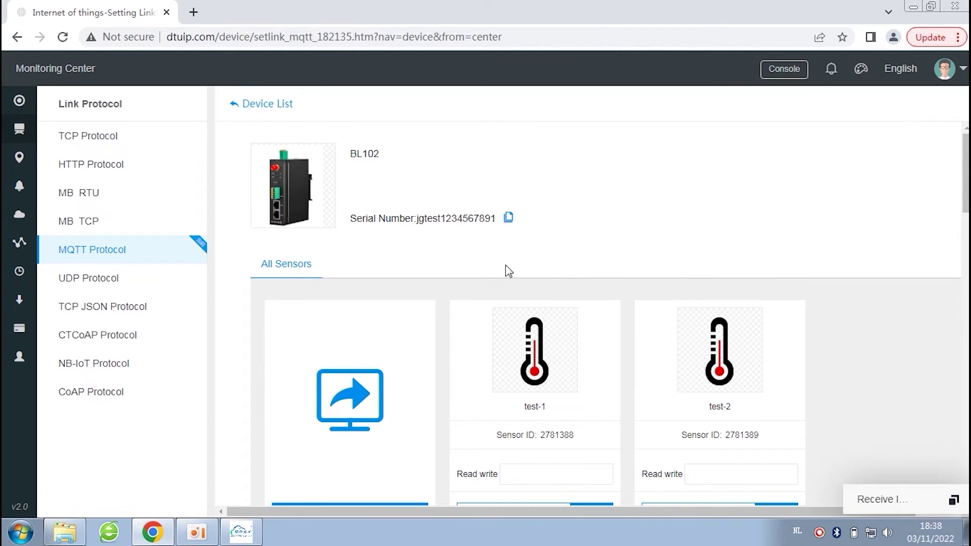
scroll(507, 271, down, 4)
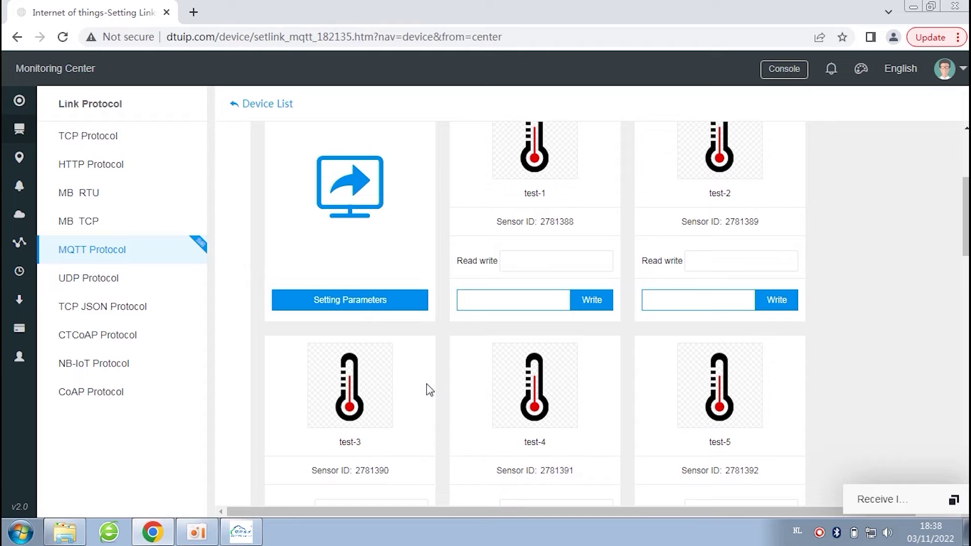
Step: Copy the REG001- prefix from TAG001-1's variable key, cancelling the properties unchanged
click(240, 537)
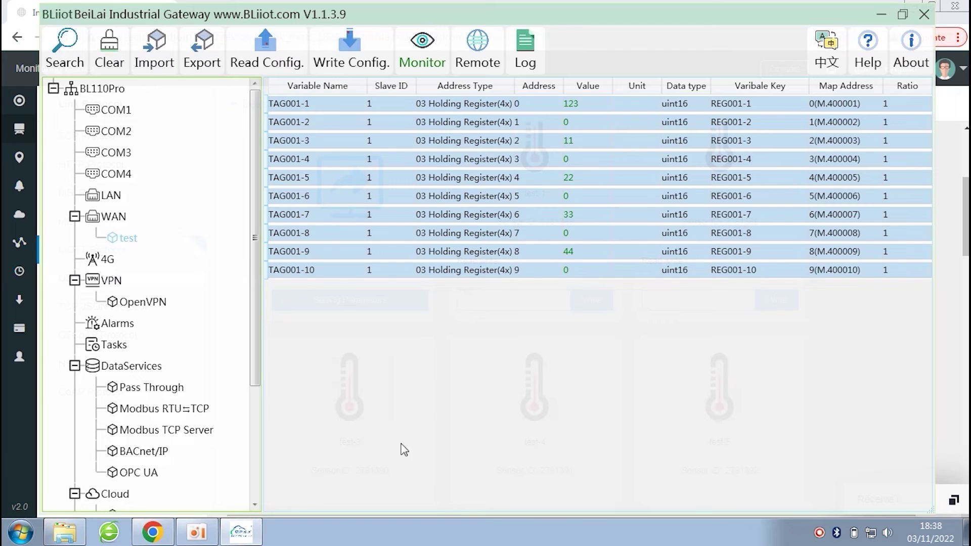
click(758, 105)
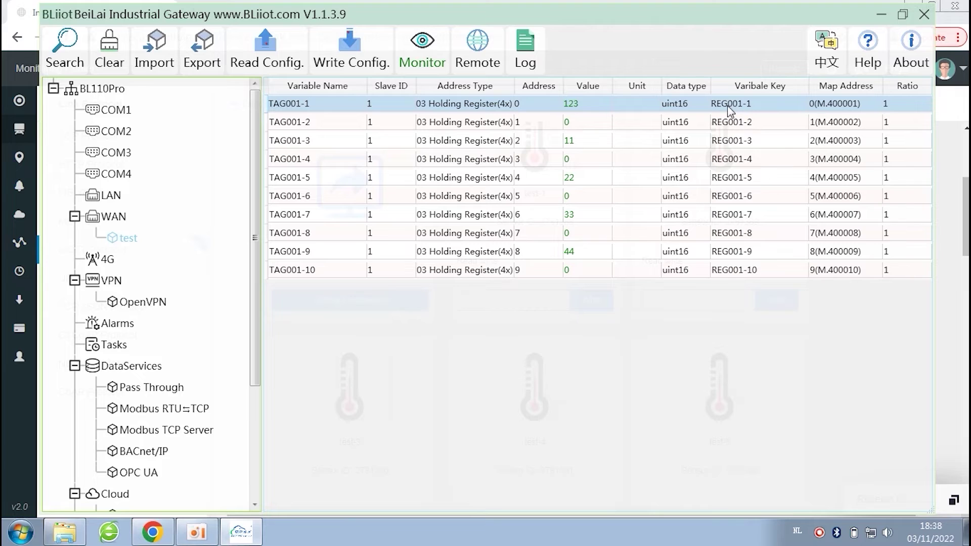
double_click(764, 102)
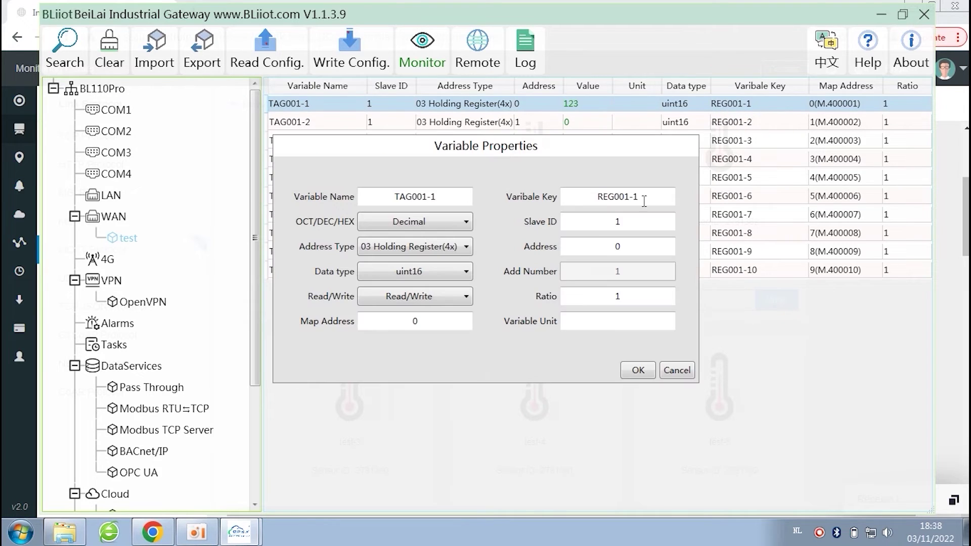
drag(633, 201, 586, 200)
key(ctrl+c)
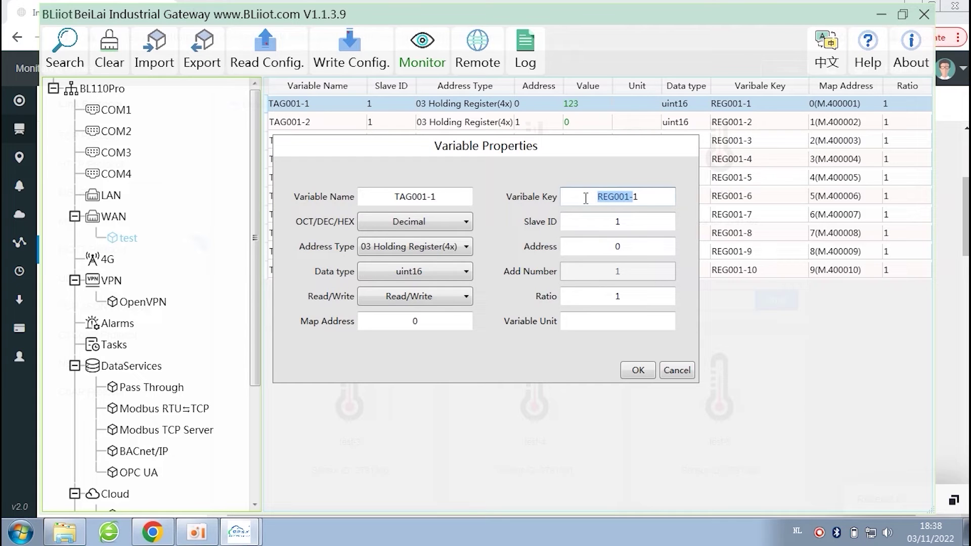
click(678, 374)
click(878, 21)
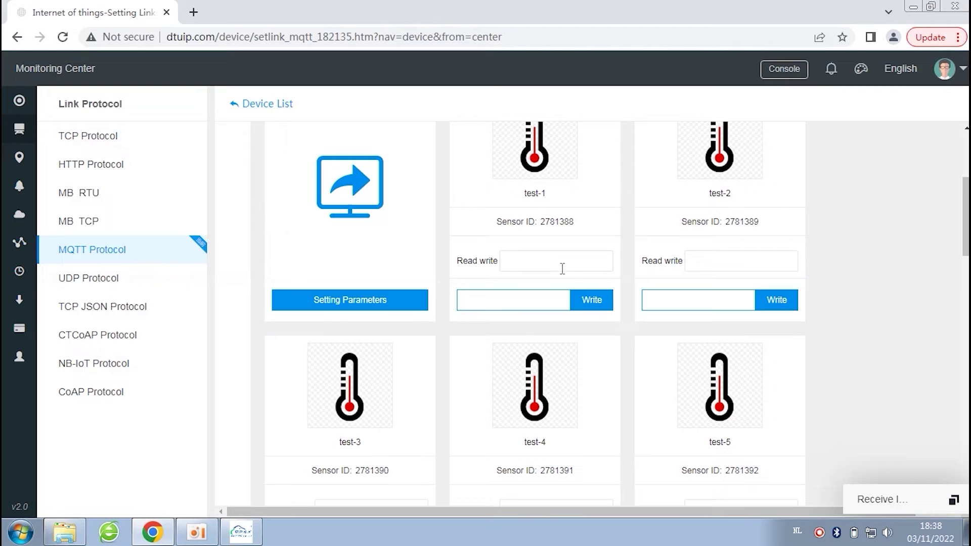
Step: Fill read-write marks REG001-1 to REG001-5 for sensors test-1 to test-5
key(ctrl+v)
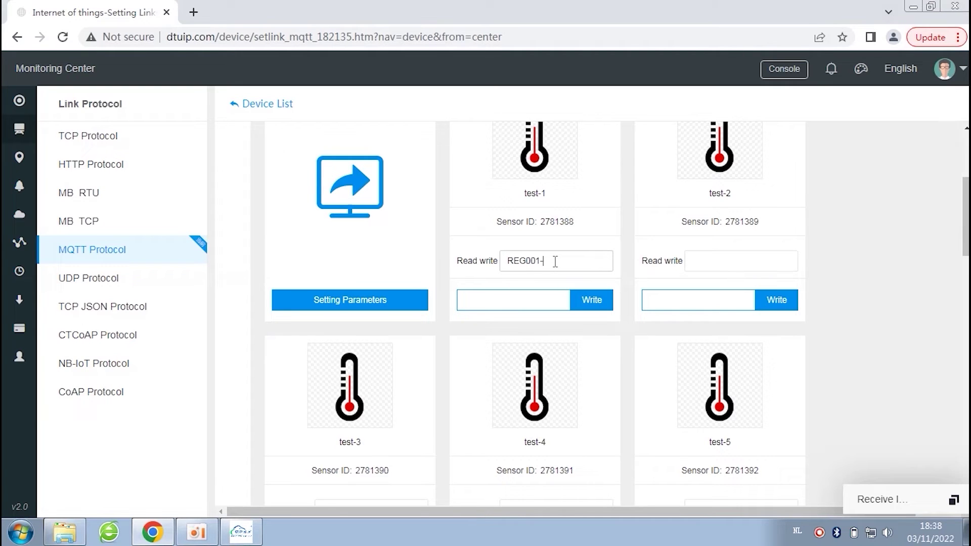
click(735, 262)
key(ctrl+v)
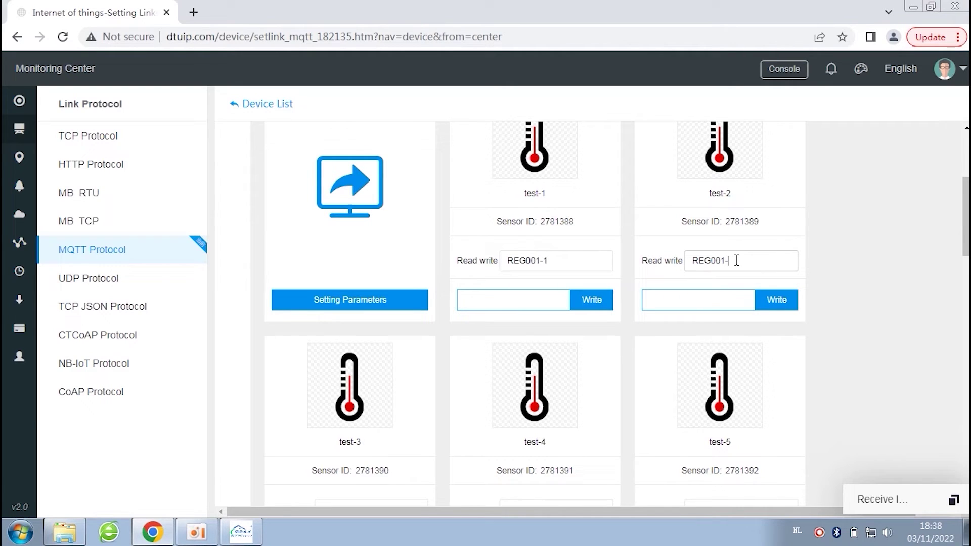
text(2)
scroll(512, 325, down, 3)
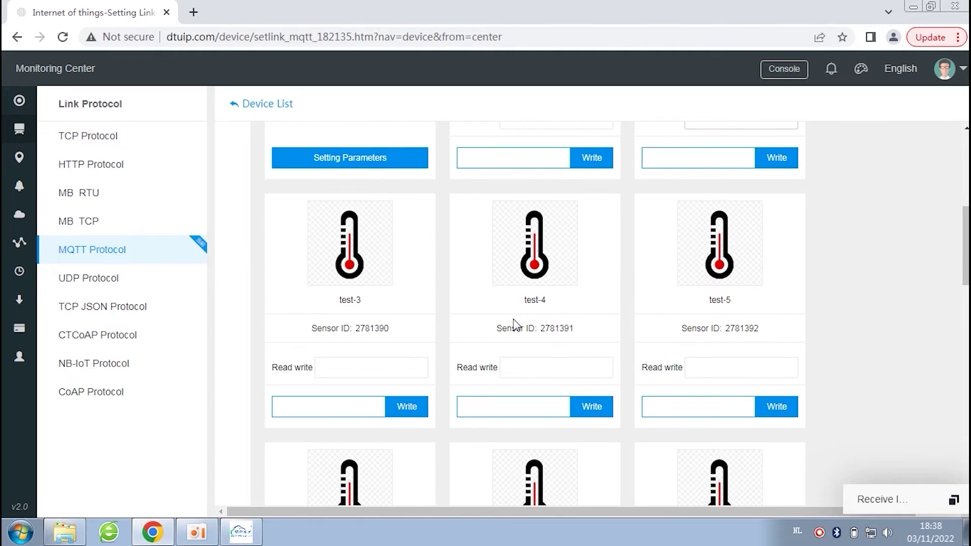
click(364, 371)
key(ctrl+v)
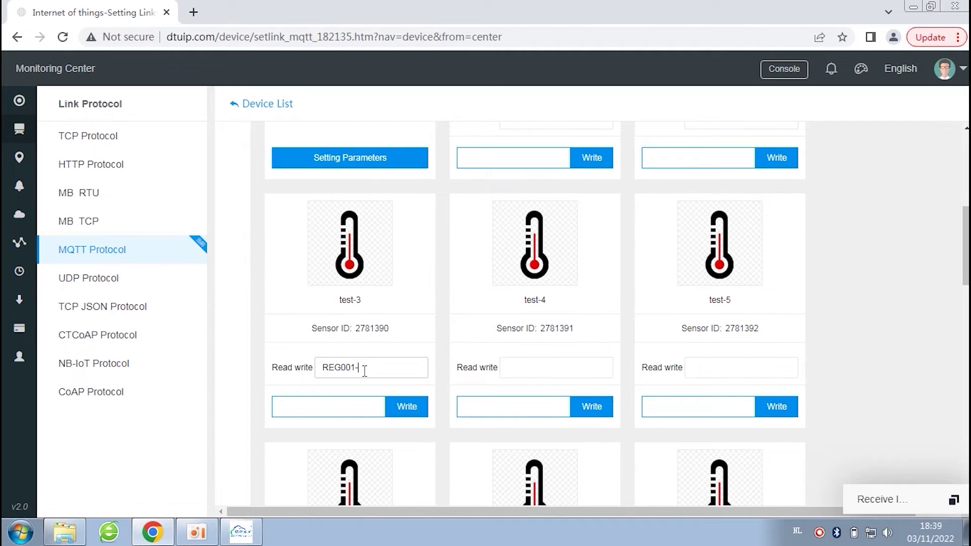
text(3)
click(557, 368)
key(ctrl+v)
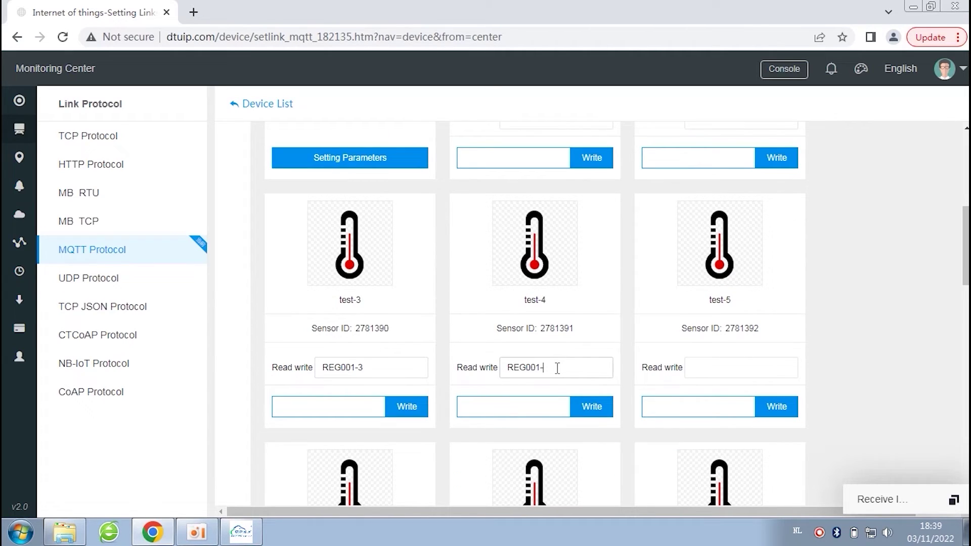
click(728, 368)
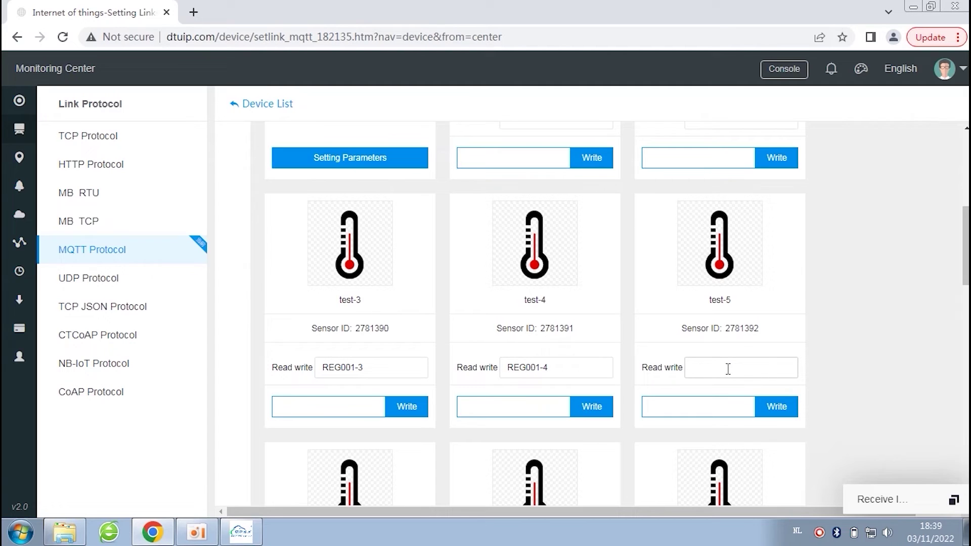
text(REG001-5)
Step: Fill read-write marks REG001-6 to REG001-10 for sensors test-6 to test-10
scroll(733, 365, down, 4)
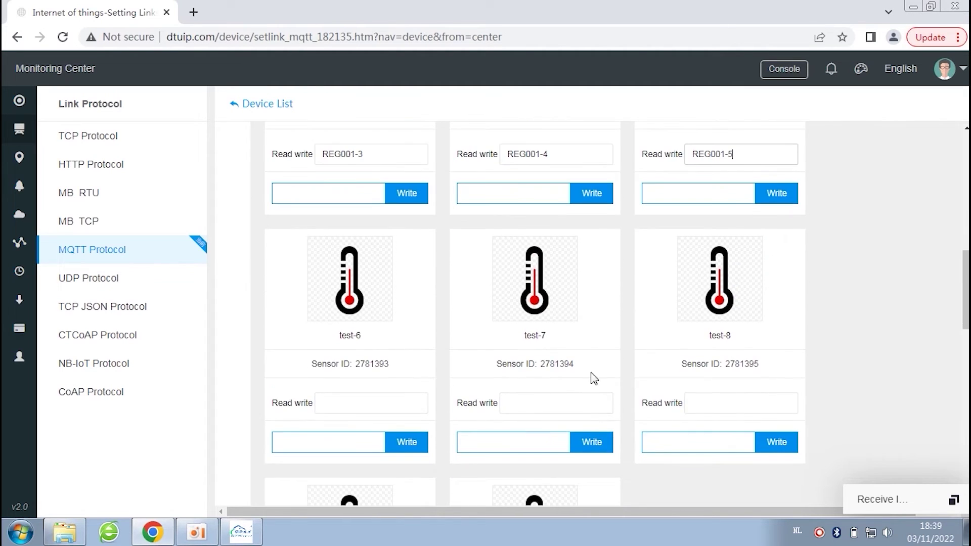
click(369, 397)
key(ctrl+v)
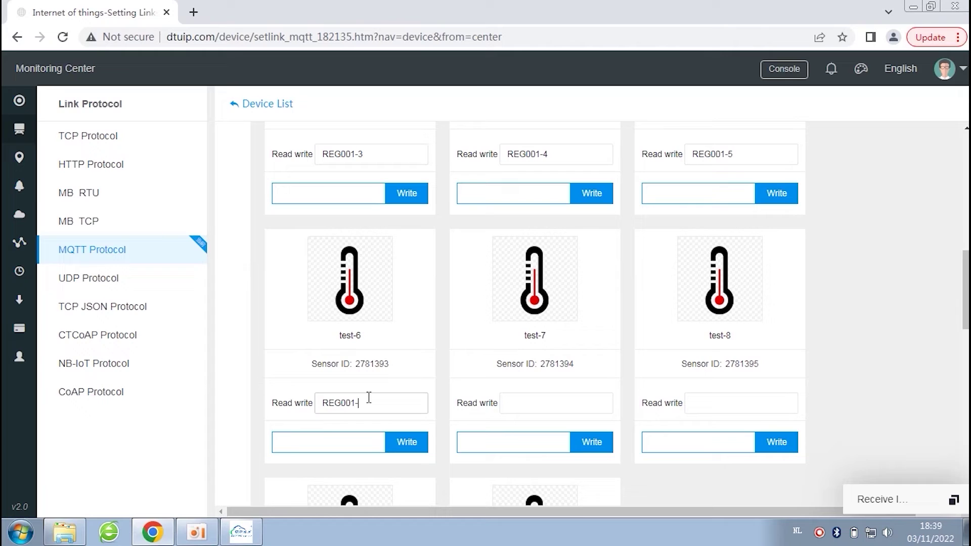
click(530, 404)
key(ctrl+v)
click(718, 404)
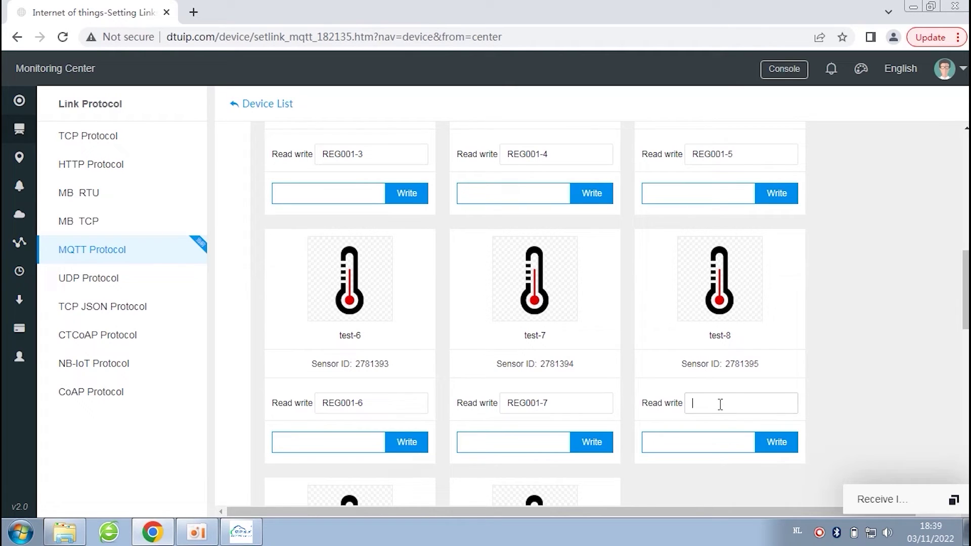
key(ctrl+v)
scroll(722, 402, down, 5)
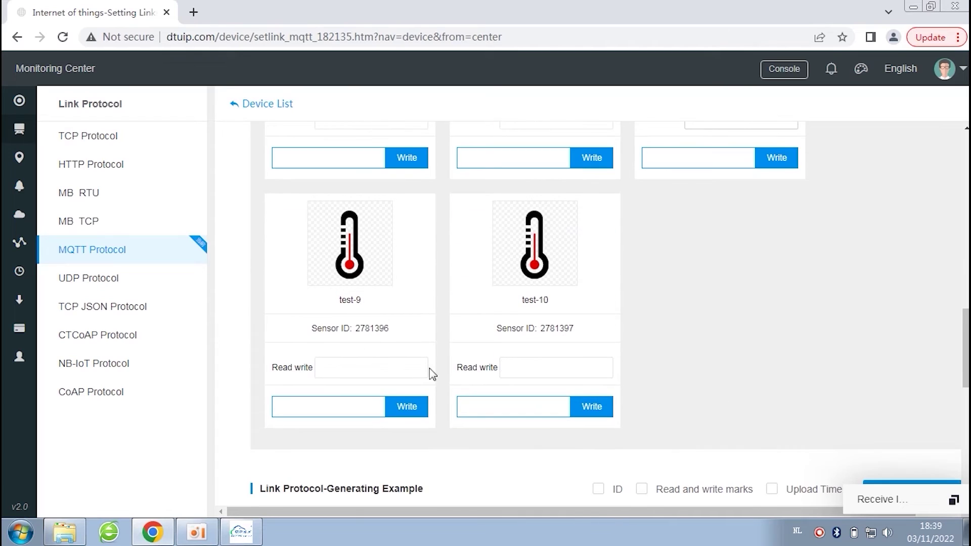
click(378, 359)
key(ctrl+v)
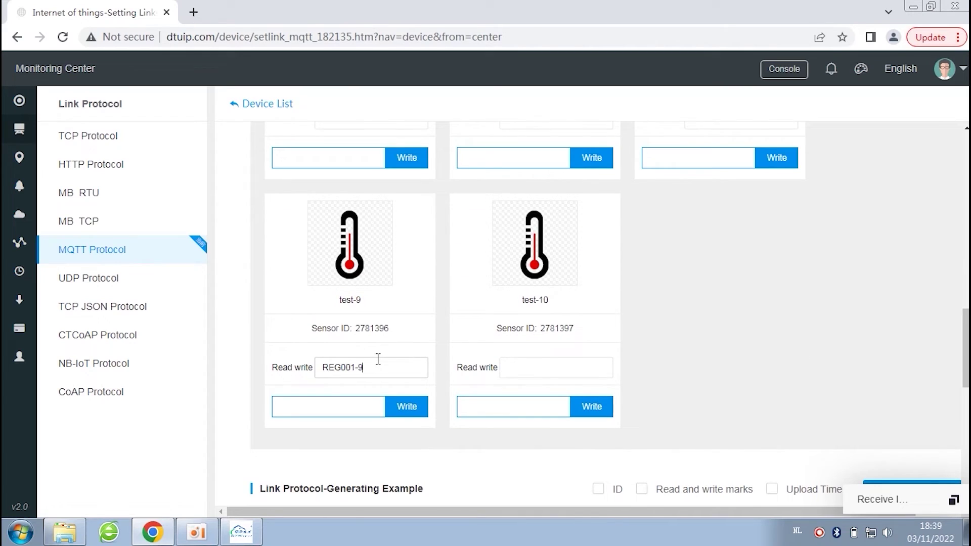
click(535, 368)
key(ctrl+v)
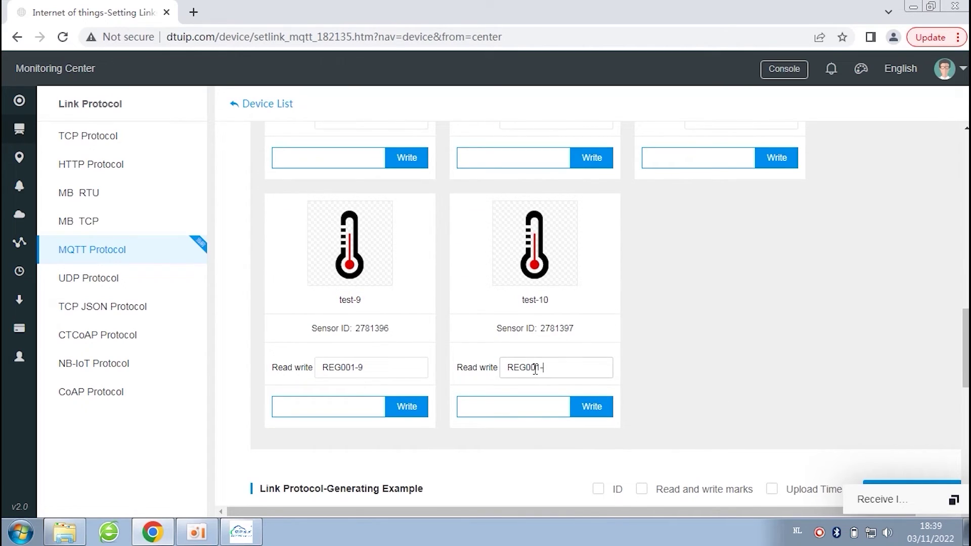
text(0)
scroll(626, 322, down, 3)
scroll(626, 323, up, 10)
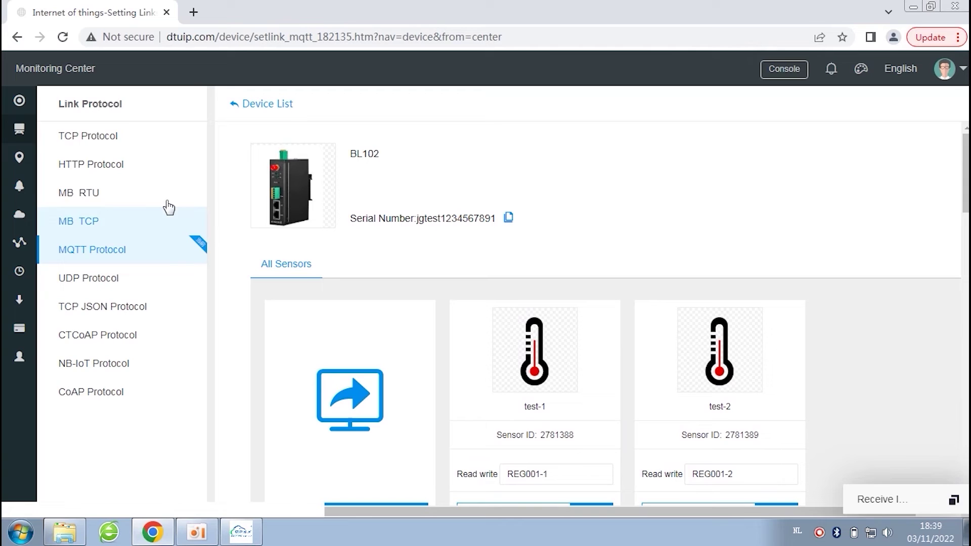
Step: Compare BL102's live cloud readings 123, 11, 22, 33 against the gateway's variable table
click(20, 103)
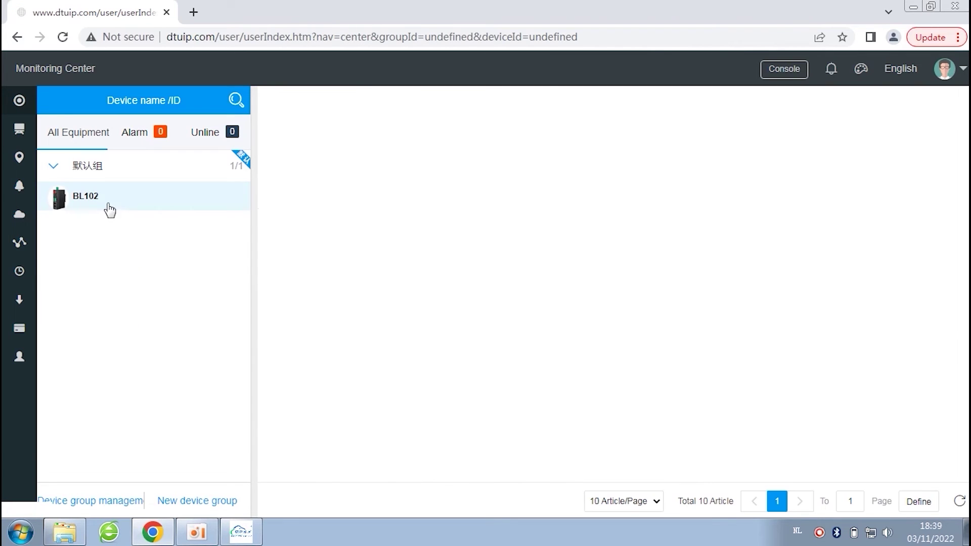
click(109, 207)
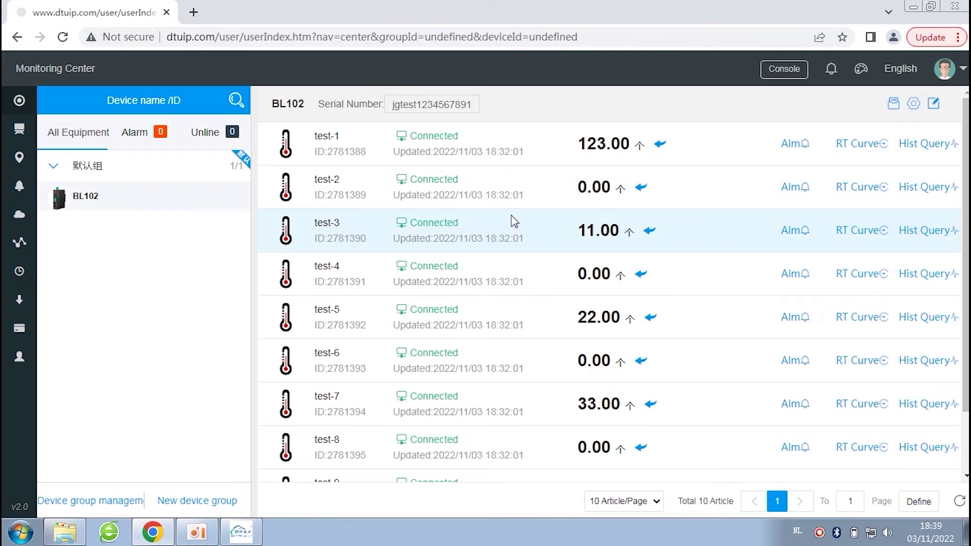
click(240, 532)
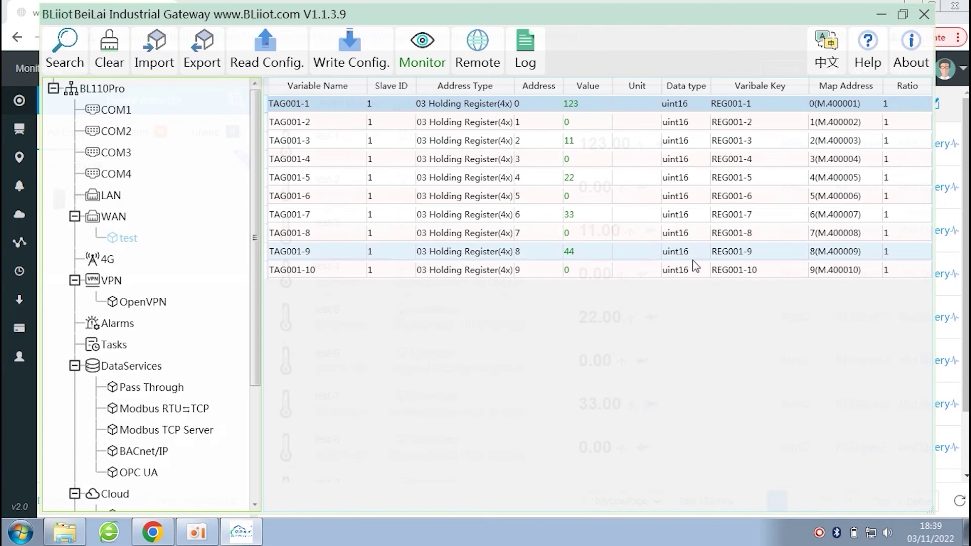
drag(591, 104, 612, 277)
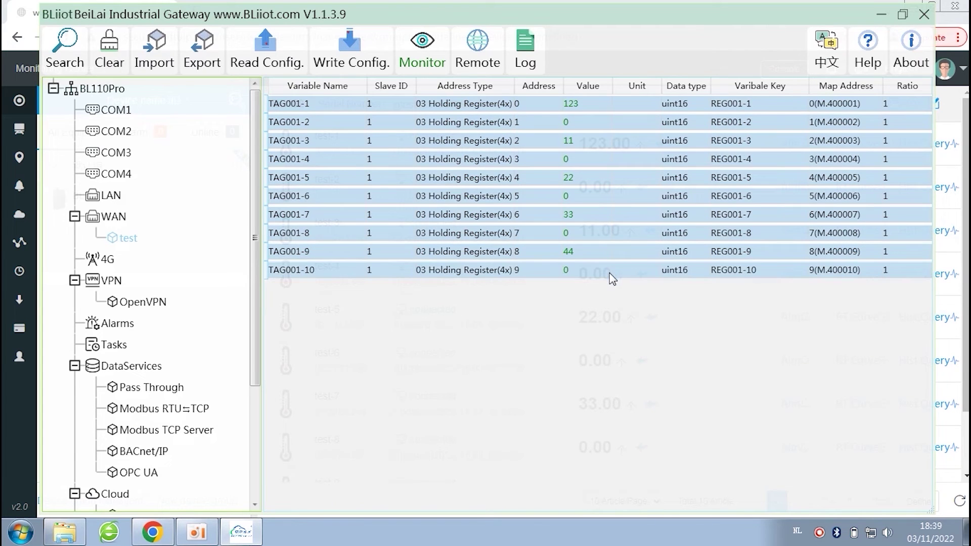
click(881, 14)
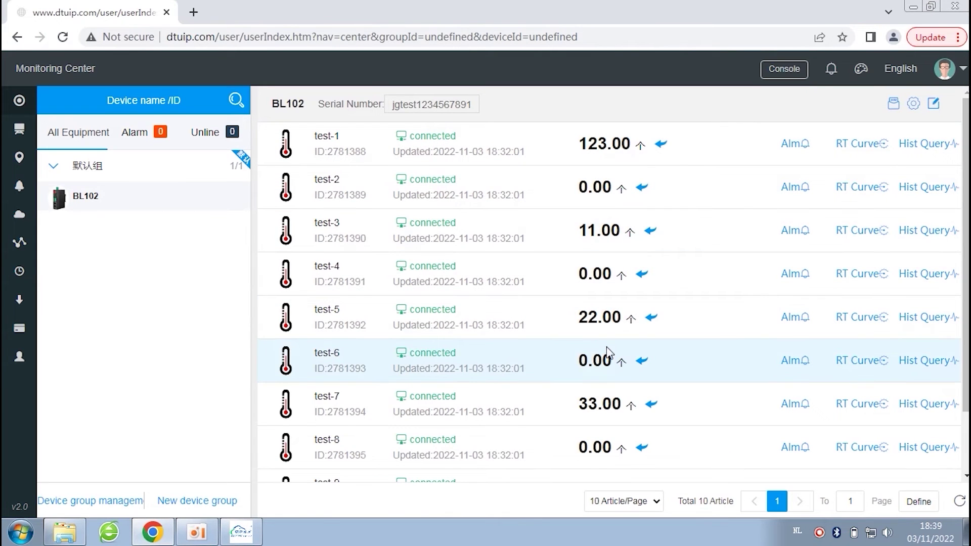
Step: Send the value 14 down to sensor test-1 through its Data Dissemination dialog
scroll(638, 348, down, 1)
scroll(638, 348, up, 1)
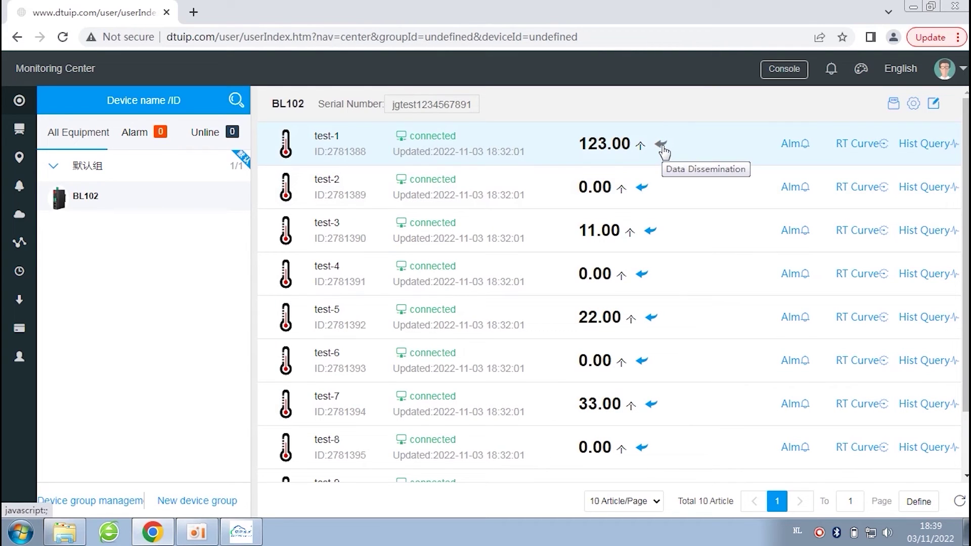
click(661, 145)
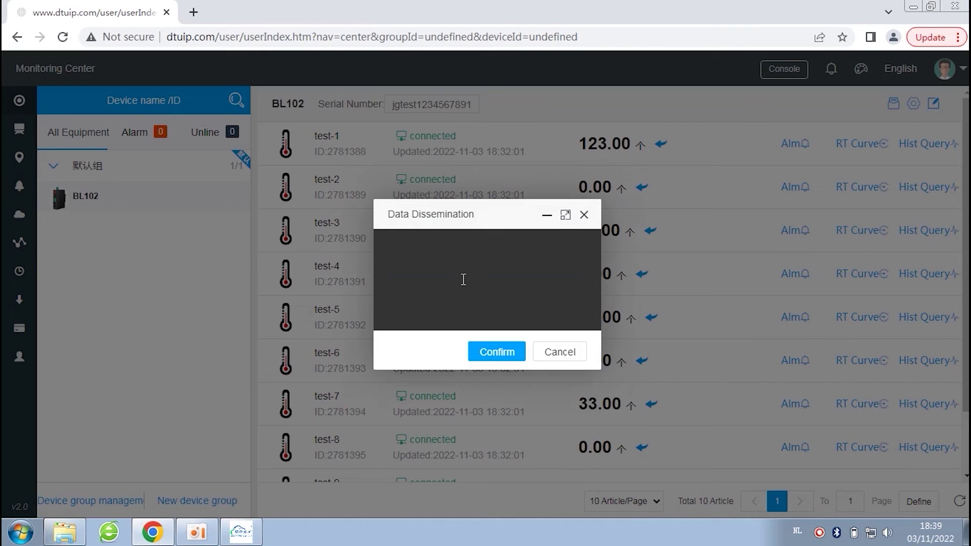
text(14)
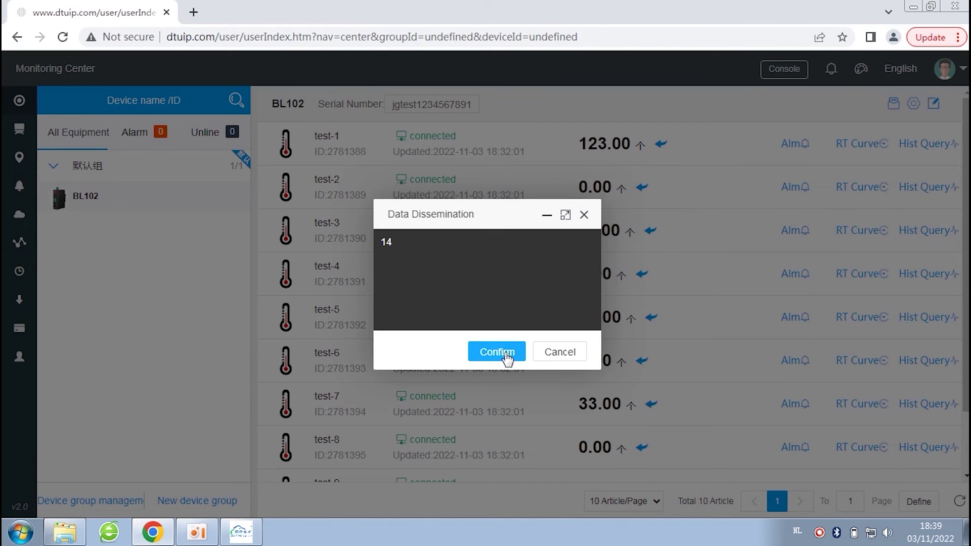
click(507, 357)
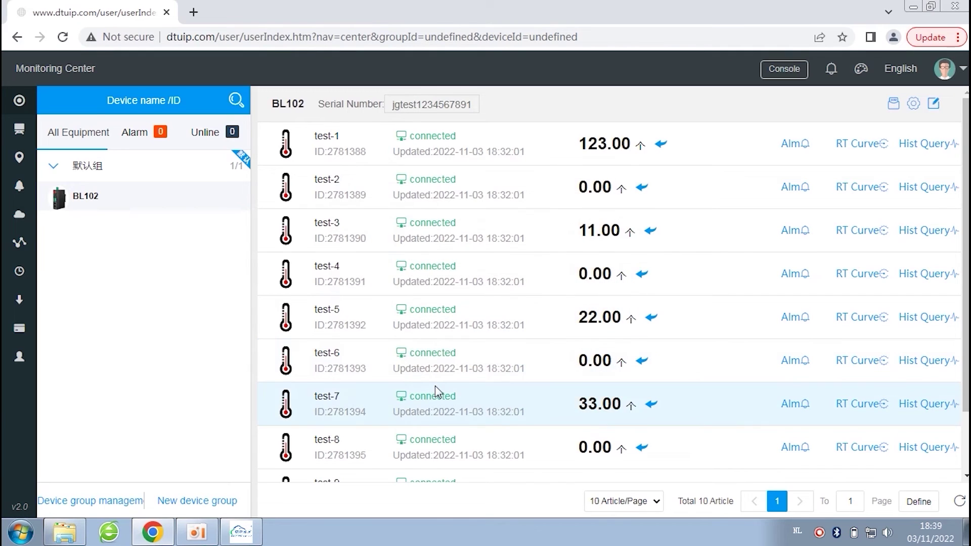
click(240, 532)
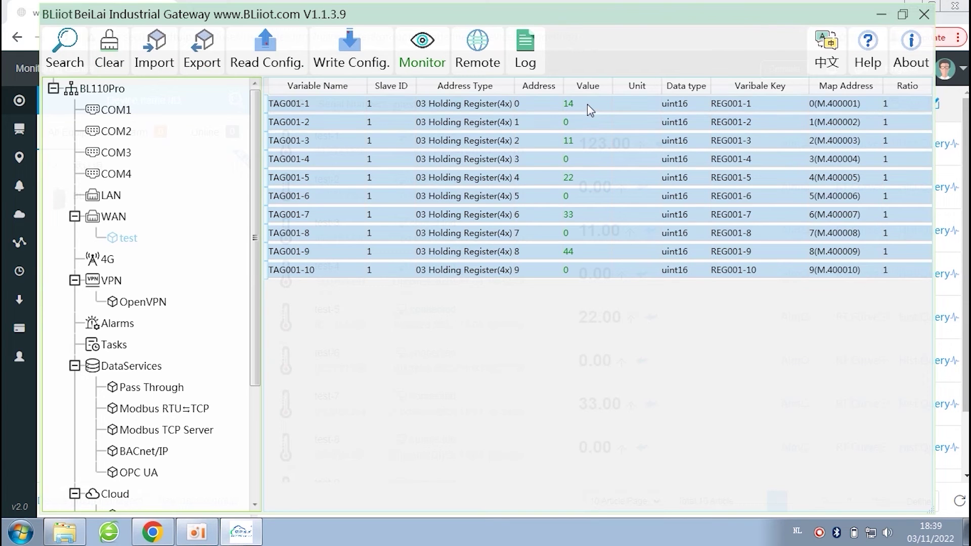
click(880, 14)
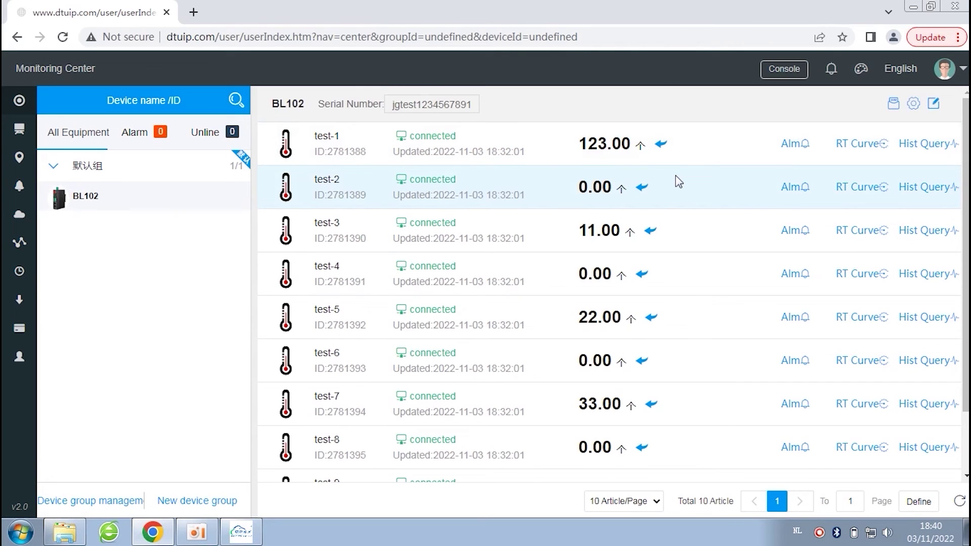
Step: Confirm test-1 now reads 14.00 in BL102's refreshed sensor list
scroll(679, 182, down, 1)
scroll(679, 182, up, 1)
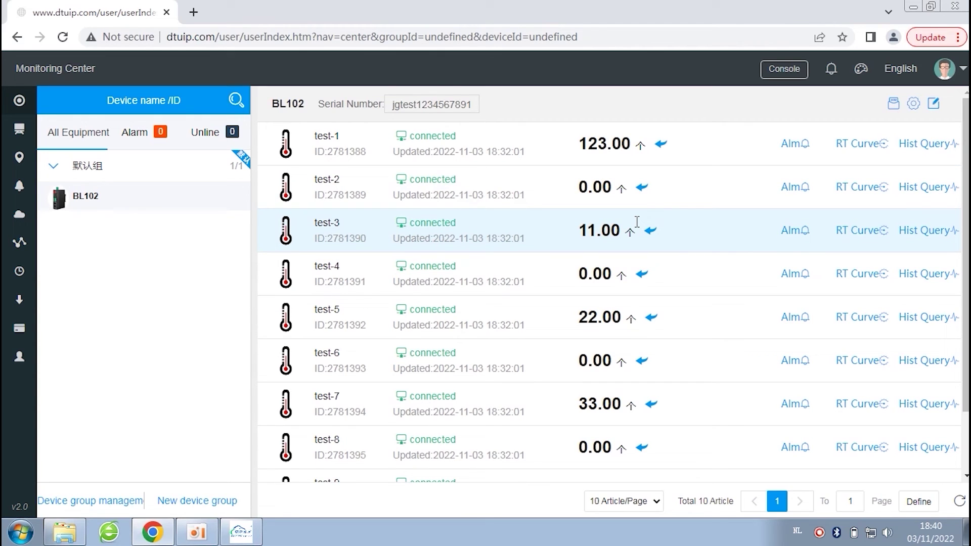
click(242, 532)
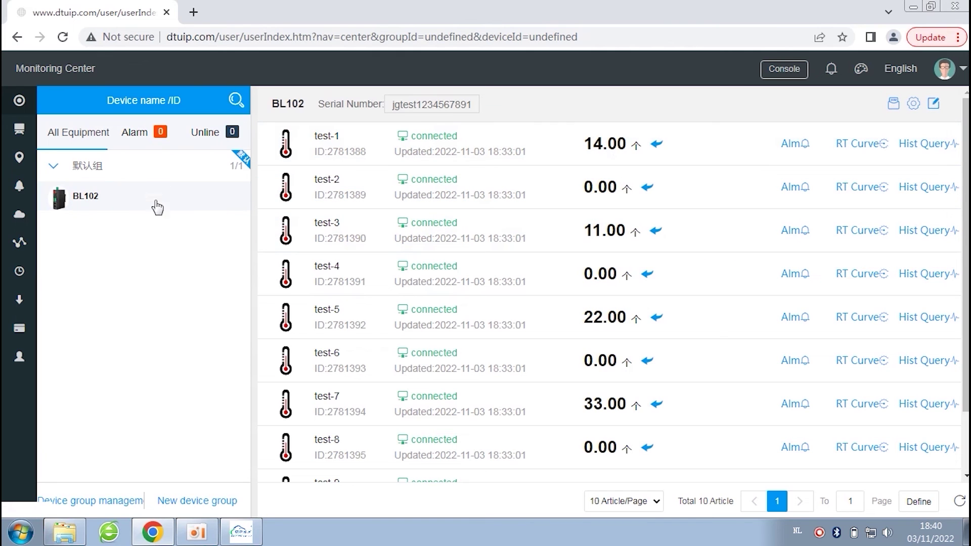
Step: Restore the gateway tool and select the TAG001-1 row showing the value 14
click(238, 531)
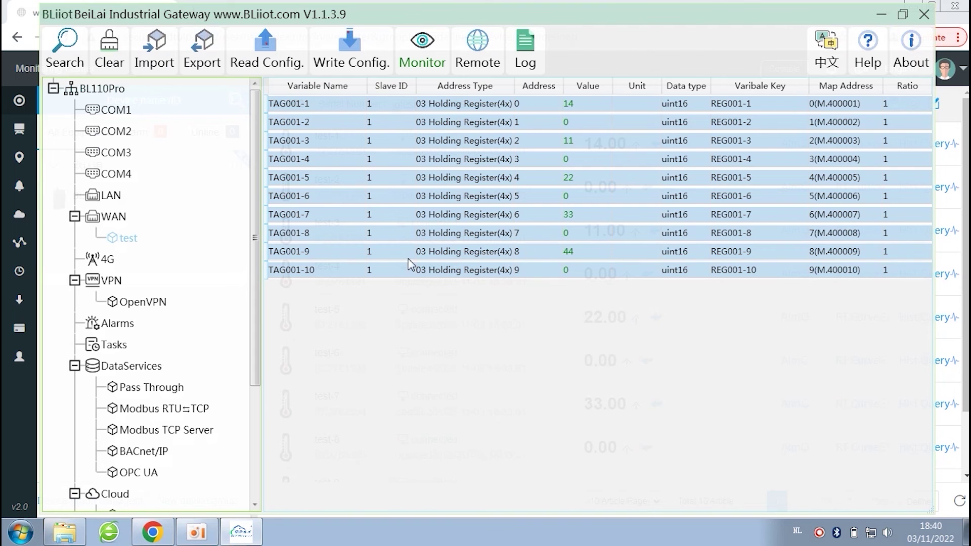
mouse_move(372, 103)
mouse_down()
mouse_move(386, 271)
mouse_move(397, 113)
mouse_up()
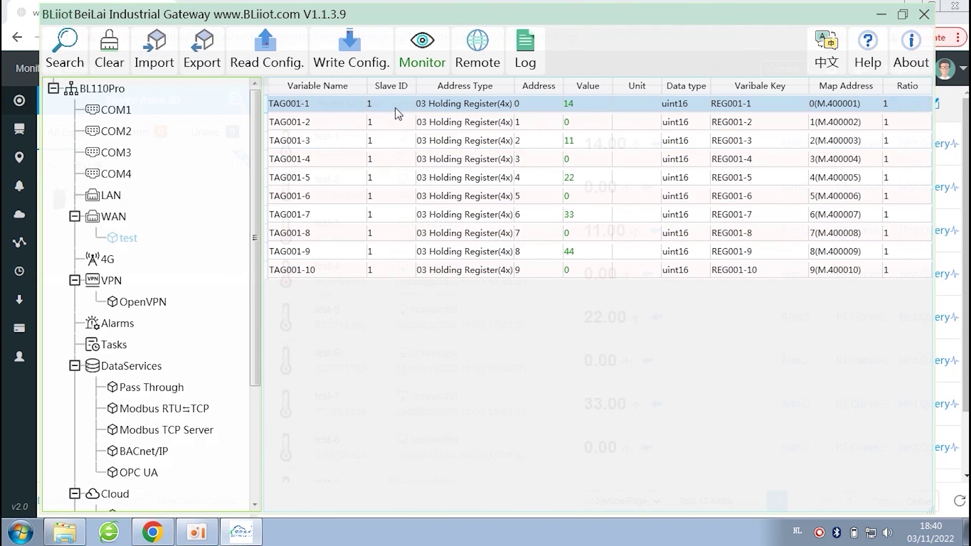